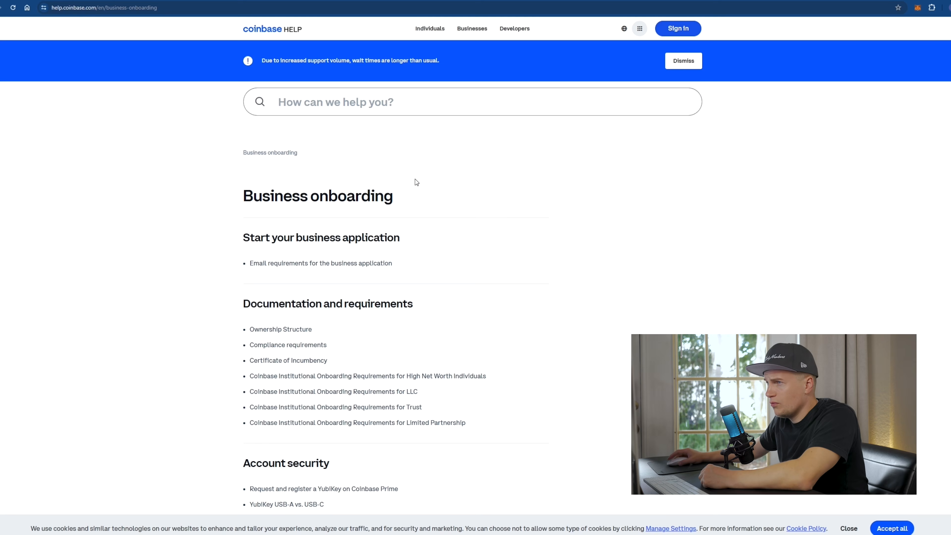
# Scroll through the Business onboarding help article before heading to the Coinbase homepage.
pyautogui.scroll(-3, 415, 181)
pyautogui.scroll(-4, 416, 178)
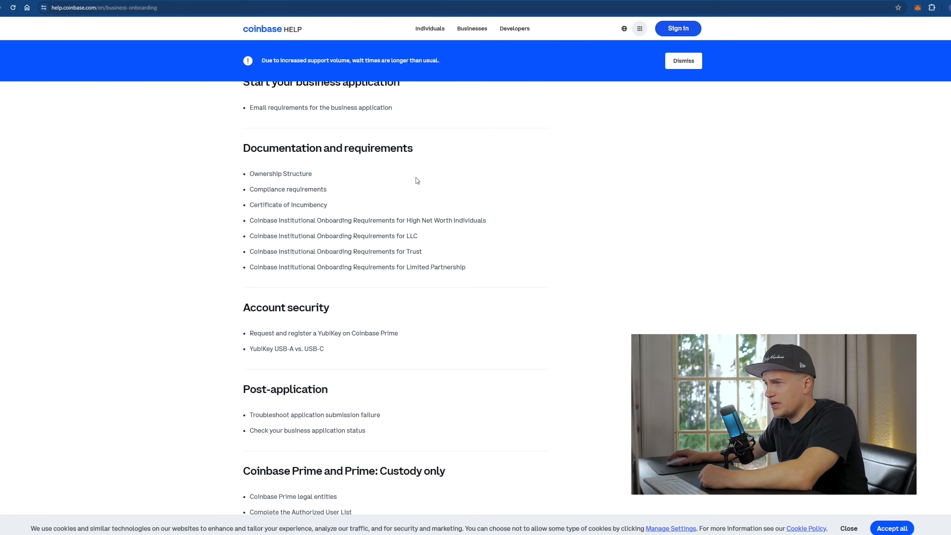
pyautogui.scroll(7, 416, 181)
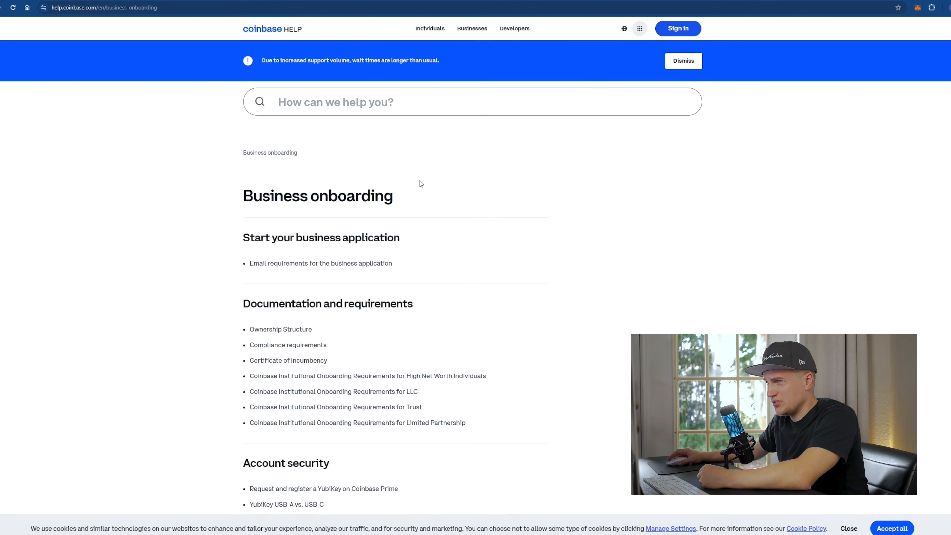
pyautogui.scroll(-1, 420, 181)
pyautogui.scroll(-2, 294, 277)
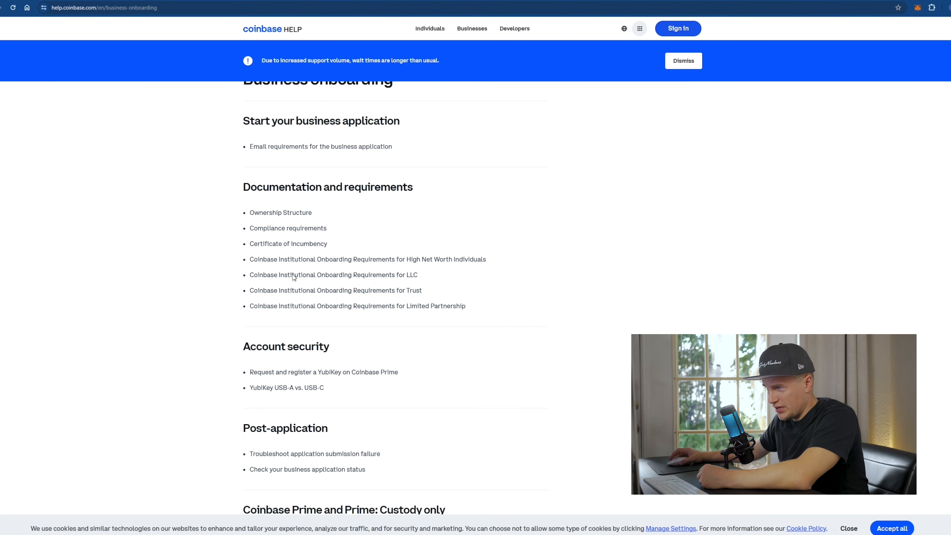
pyautogui.scroll(-1, 522, 294)
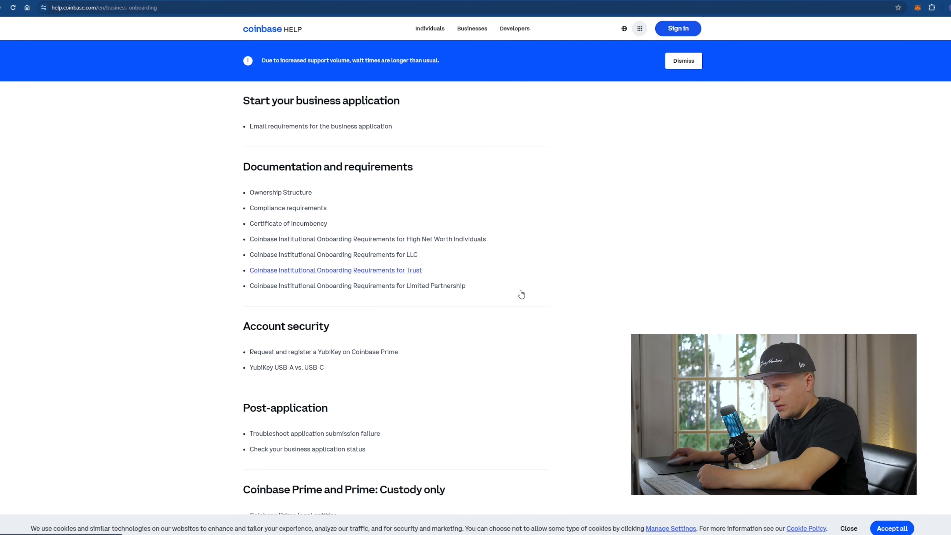
pyautogui.scroll(-1, 502, 296)
pyautogui.scroll(5, 500, 307)
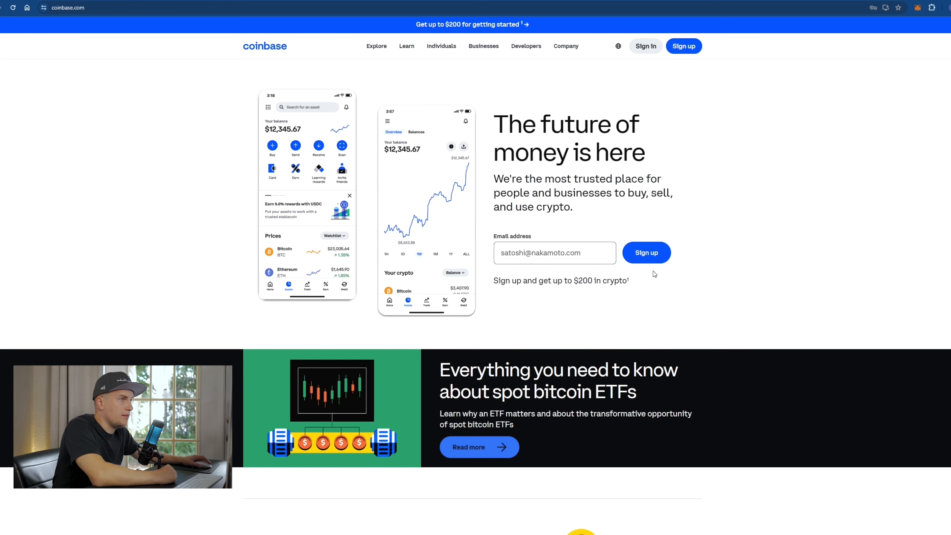
# Scroll to the homepage footer and go to Institutional under Businesses.
pyautogui.scroll(-15, 653, 271)
pyautogui.scroll(-20, 677, 251)
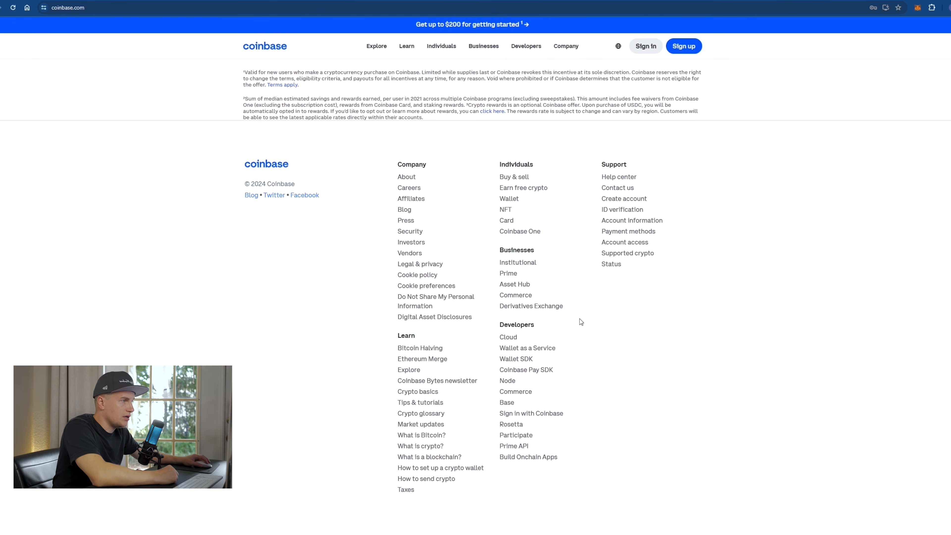
pyautogui.doubleClick(501, 250)
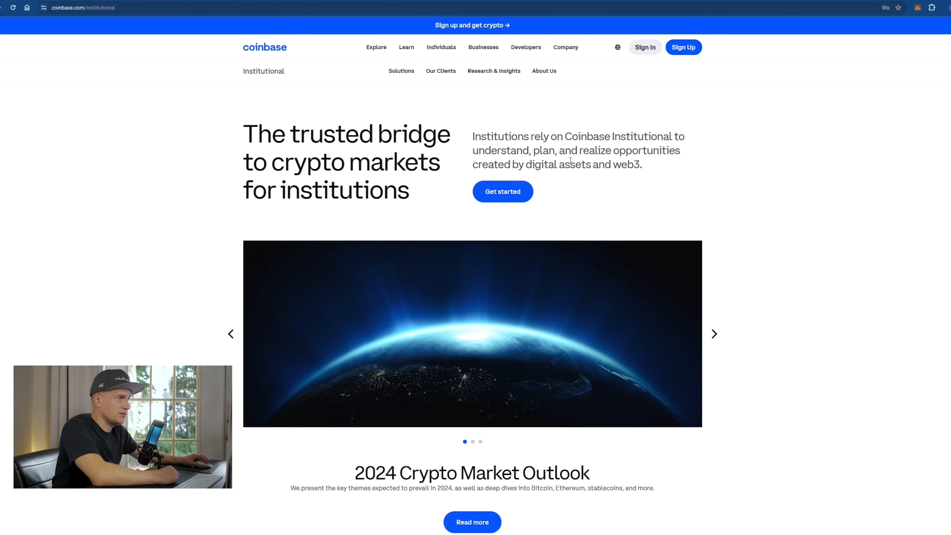
pyautogui.scroll(-3, 614, 177)
pyautogui.scroll(3, 607, 175)
# Start the institutional signup and create the business account with name, email and password.
pyautogui.click(502, 189)
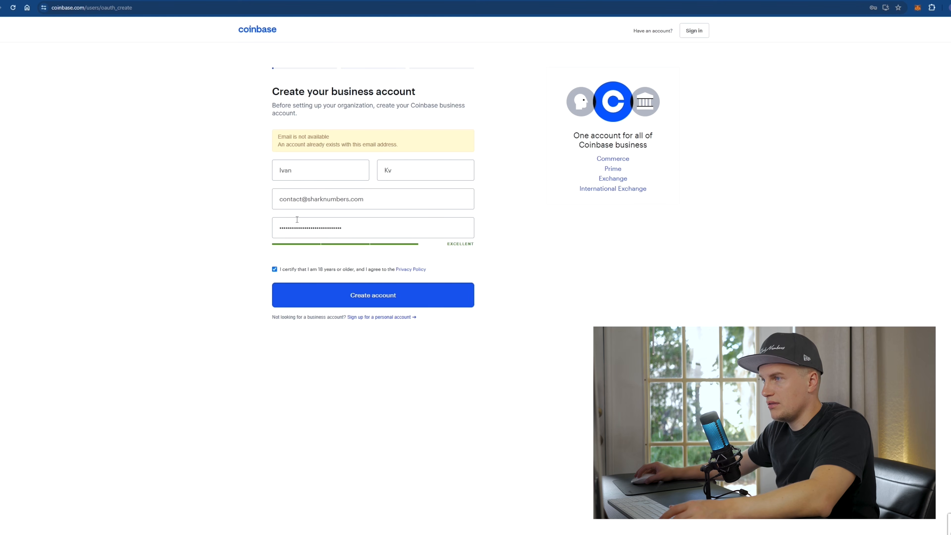
pyautogui.click(352, 293)
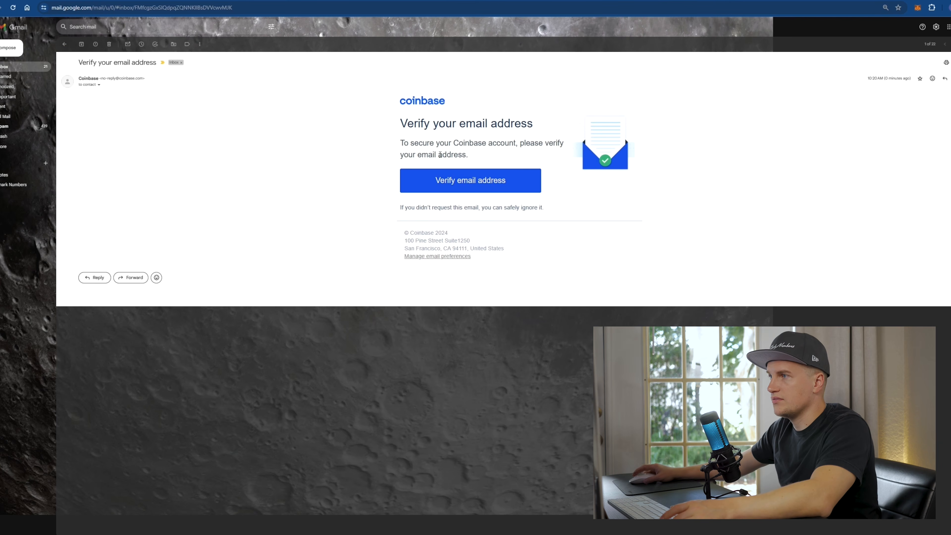
# Verify the account's email address from the Coinbase message in Gmail.
pyautogui.click(445, 179)
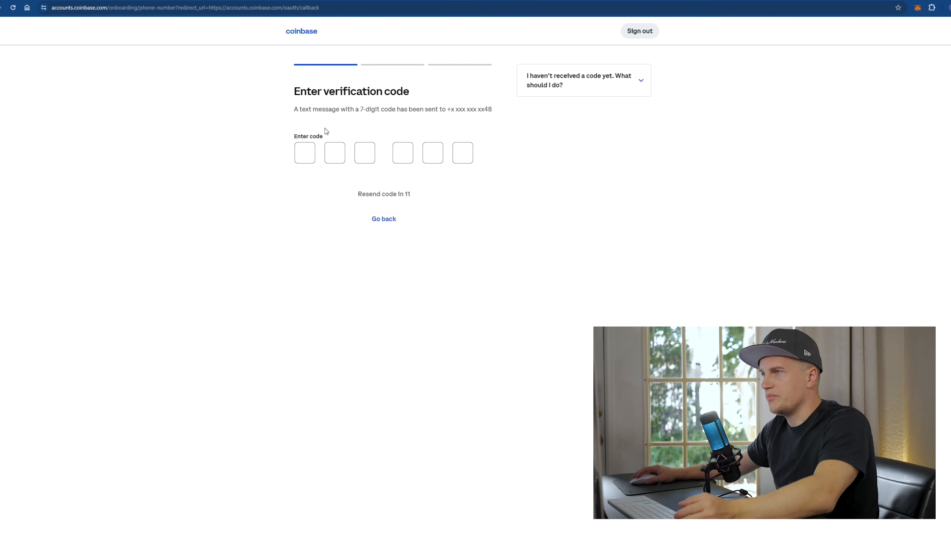
# Enter the texted verification code and give the organization a name ending in LLC.
pyautogui.click(307, 150)
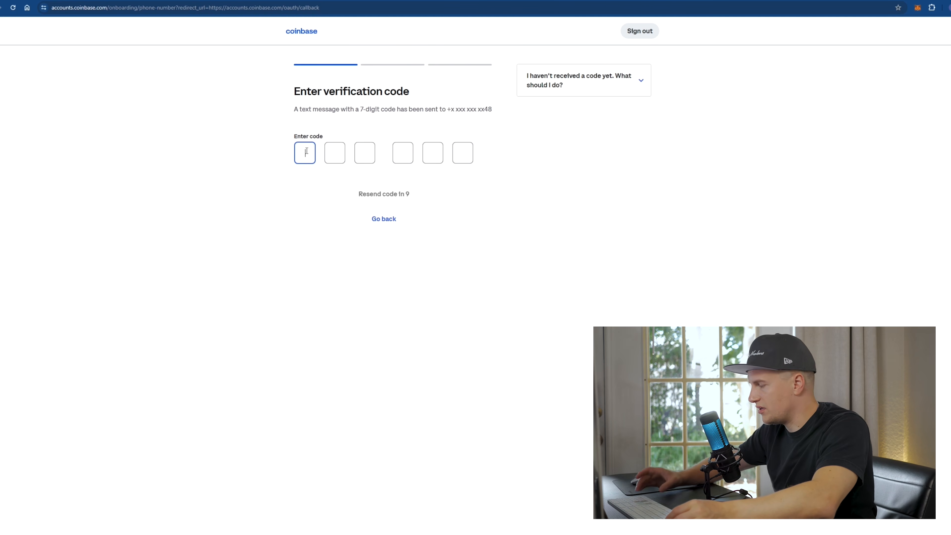
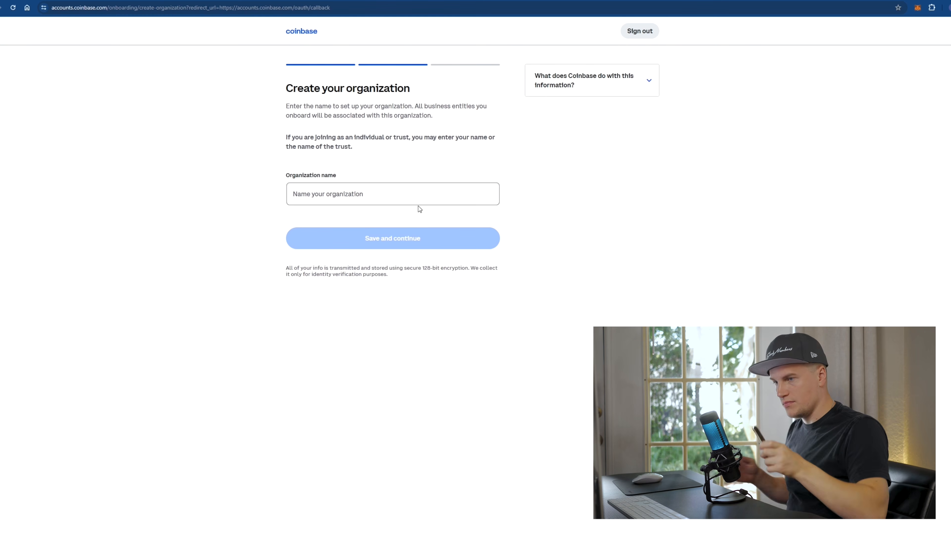
pyautogui.click(390, 191)
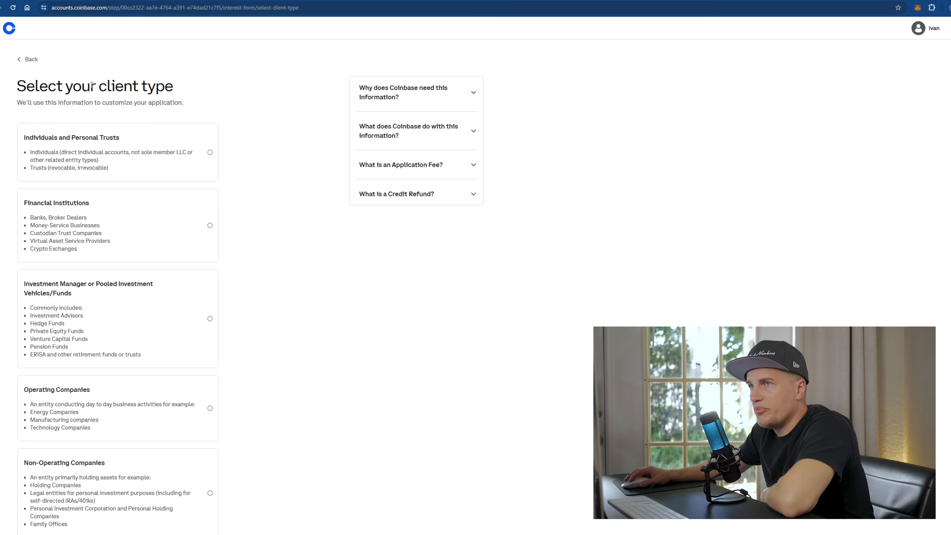
pyautogui.scroll(-5, 102, 105)
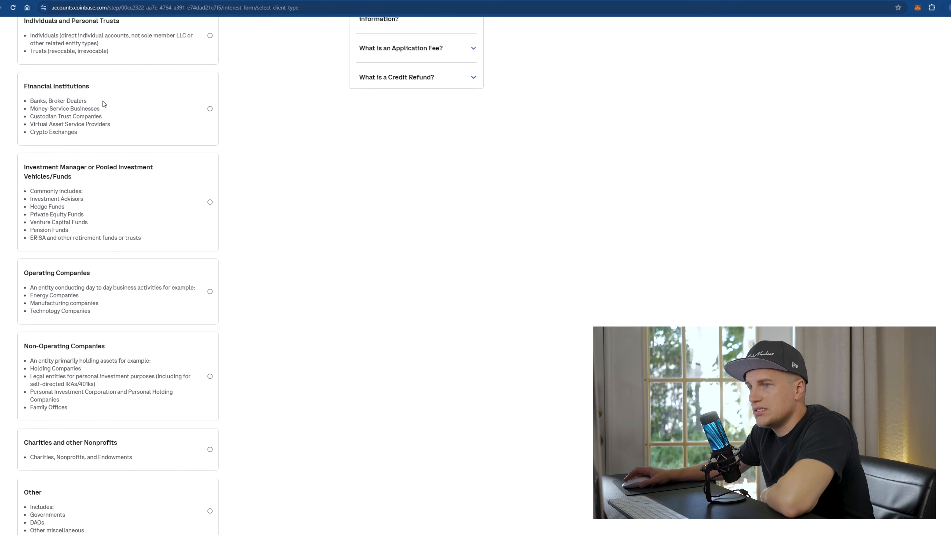
# Choose Individuals and Personal Trusts as the client type.
pyautogui.scroll(5, 116, 127)
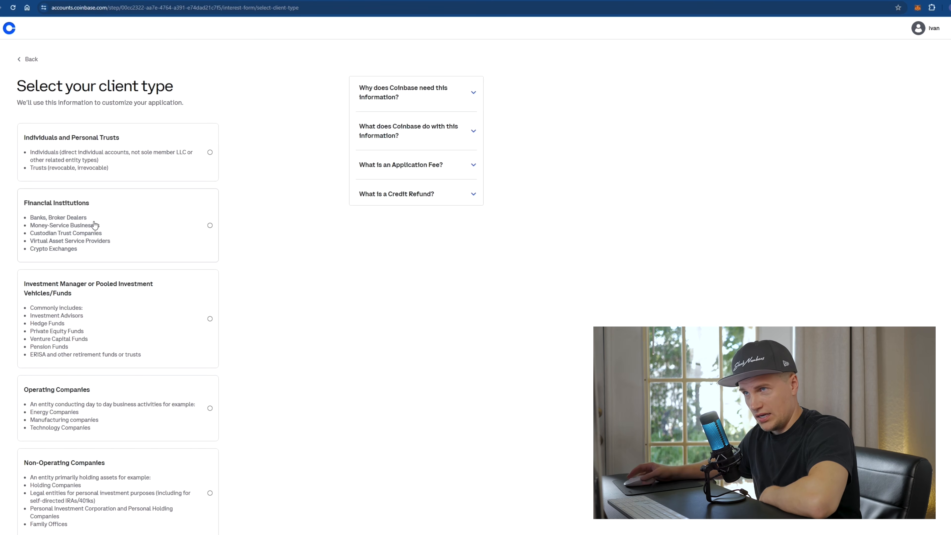
pyautogui.scroll(-5, 95, 225)
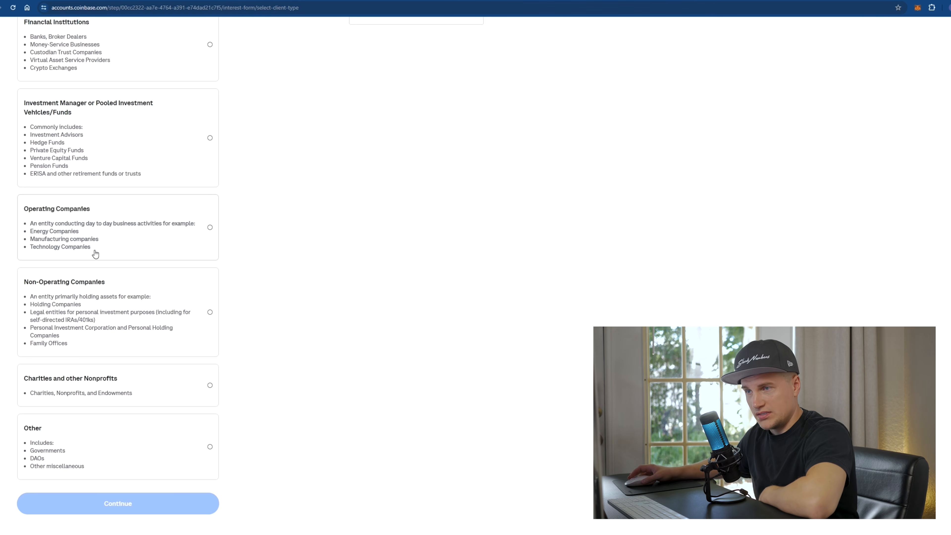
pyautogui.scroll(5, 128, 373)
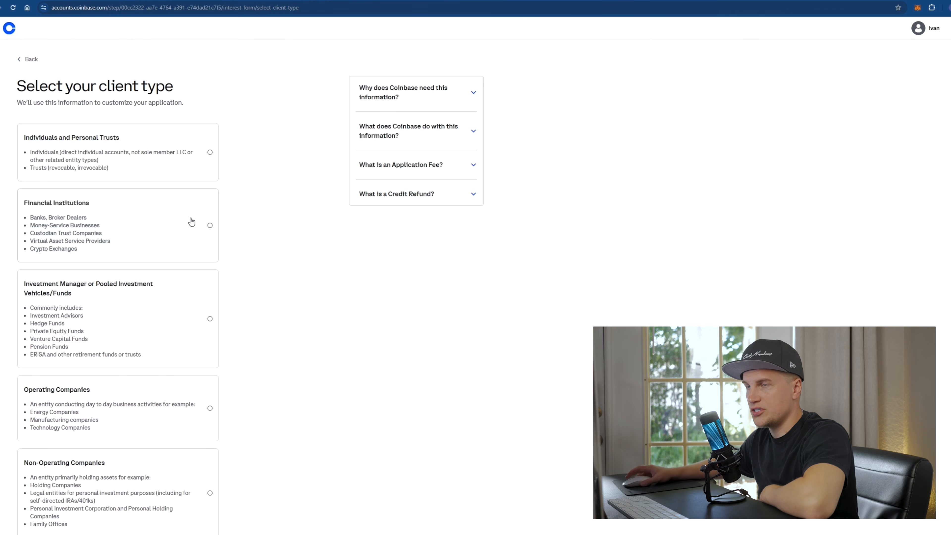
pyautogui.click(135, 179)
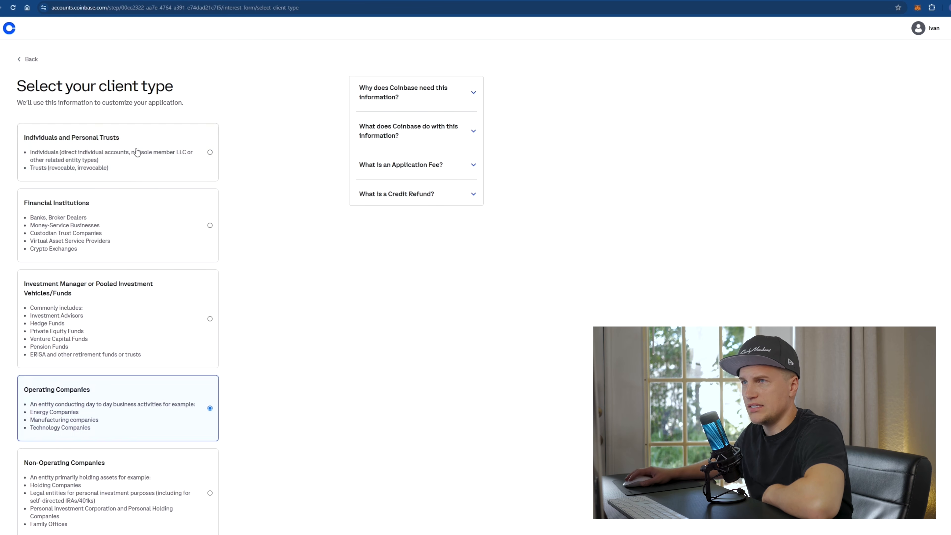
pyautogui.click(136, 153)
pyautogui.click(160, 411)
pyautogui.click(140, 157)
pyautogui.click(150, 421)
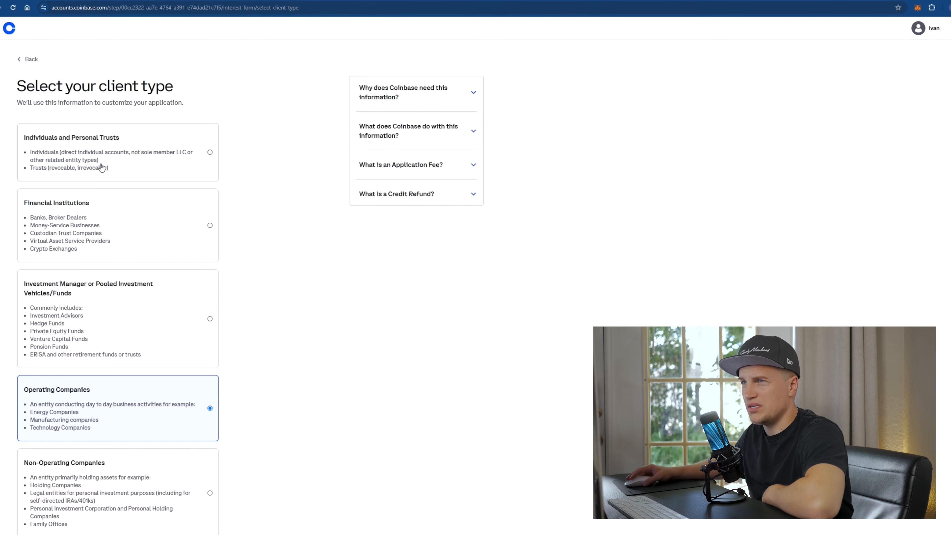
pyautogui.click(111, 157)
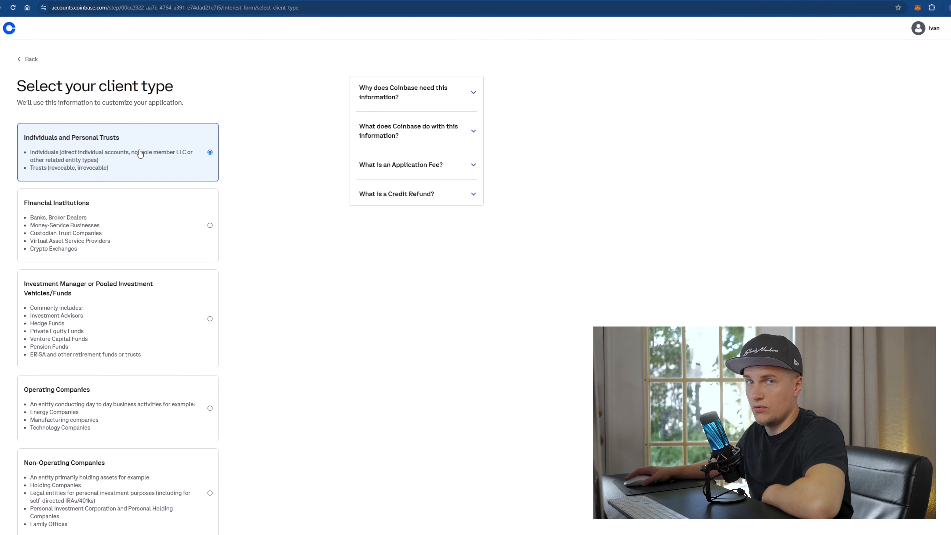
# Continue to the business Profile form.
pyautogui.scroll(-2, 140, 153)
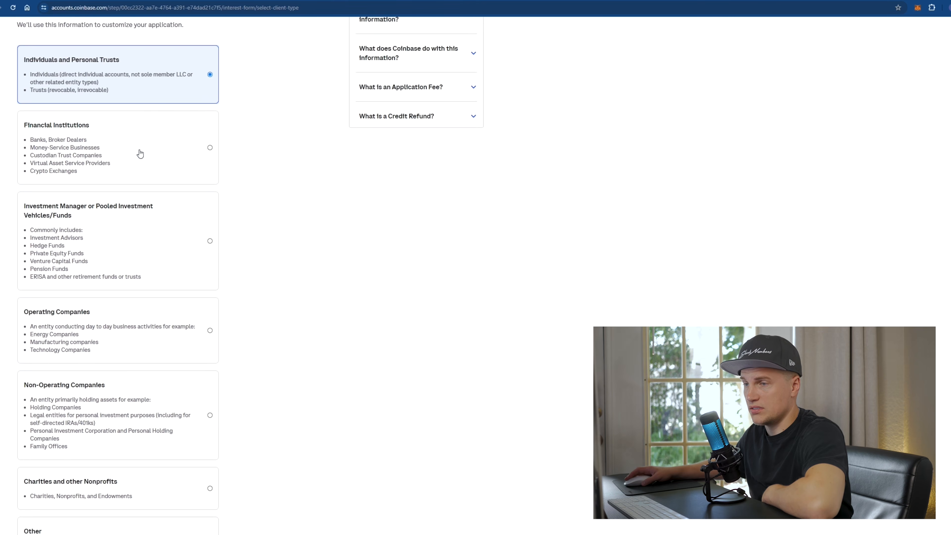
pyautogui.scroll(1, 167, 376)
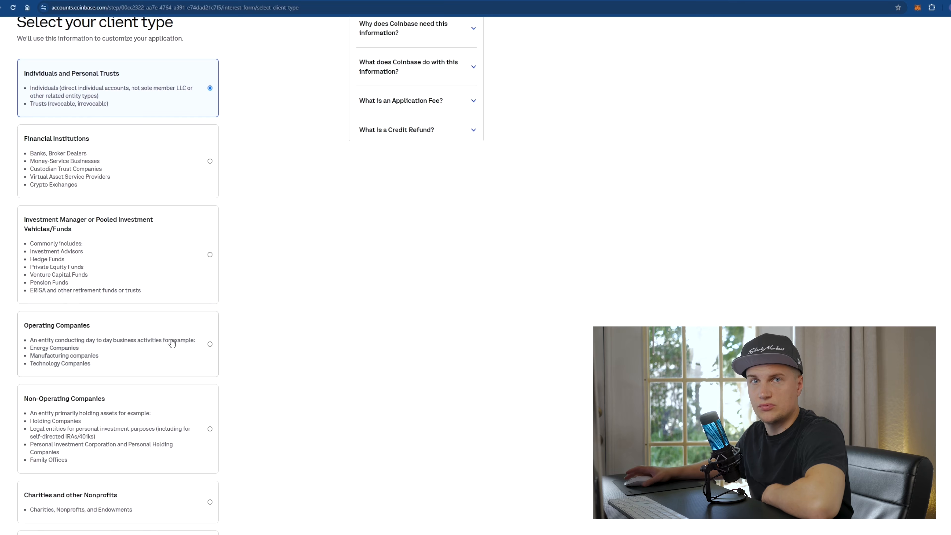
pyautogui.scroll(-3, 277, 296)
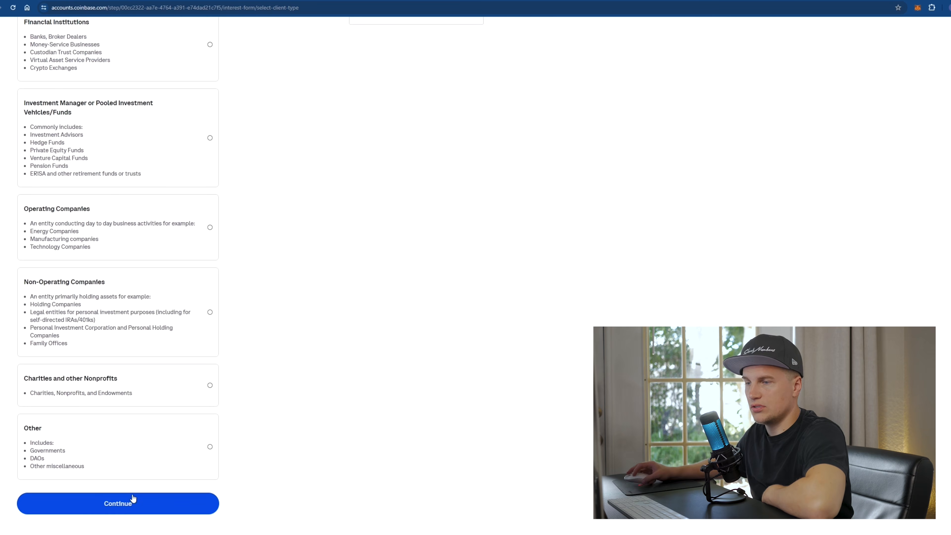
pyautogui.click(111, 504)
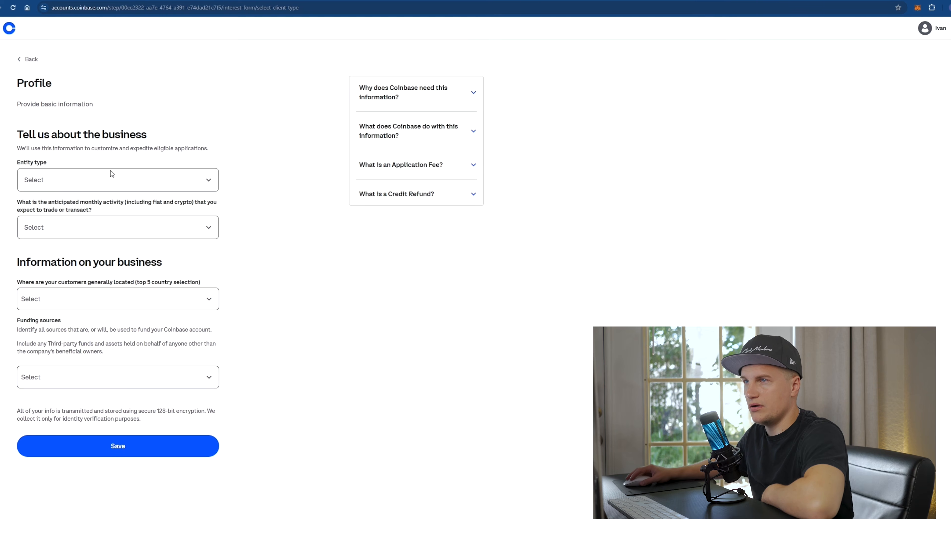
# Set entity type to LLC, enter the legal name, and choose Media / Arts industry.
pyautogui.click(95, 182)
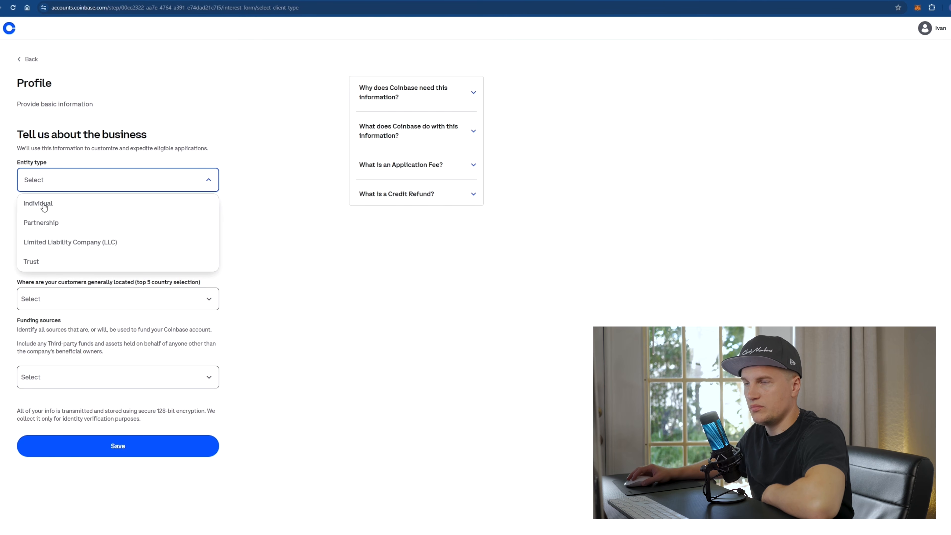
pyautogui.click(55, 243)
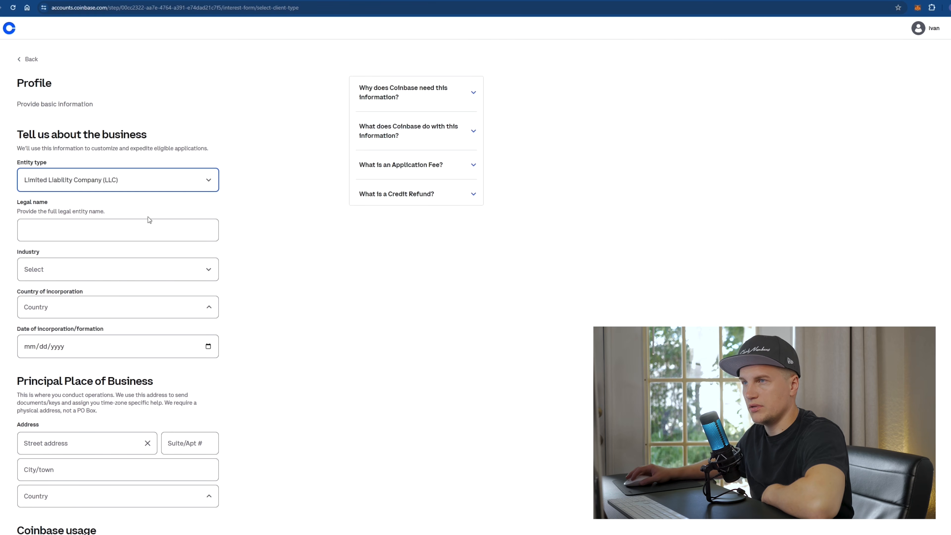
pyautogui.click(69, 239)
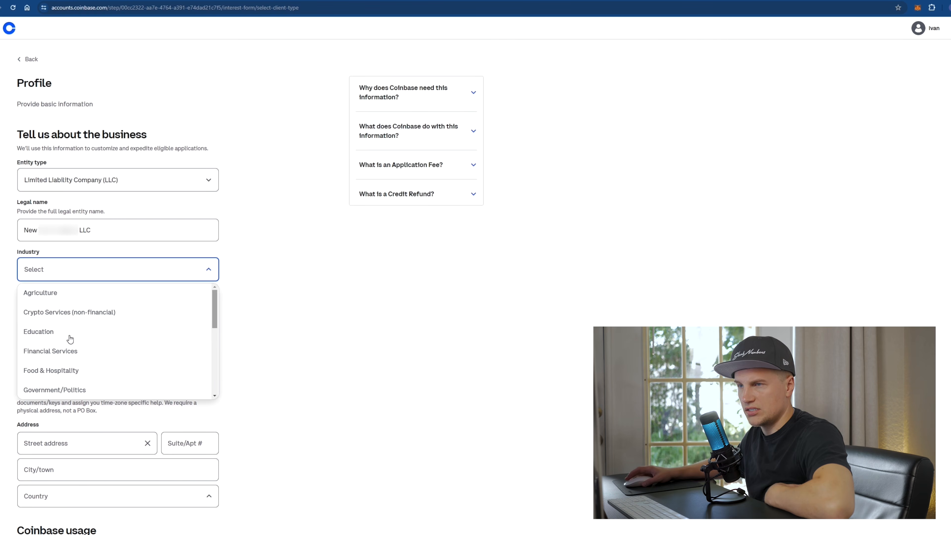
pyautogui.scroll(-5, 70, 336)
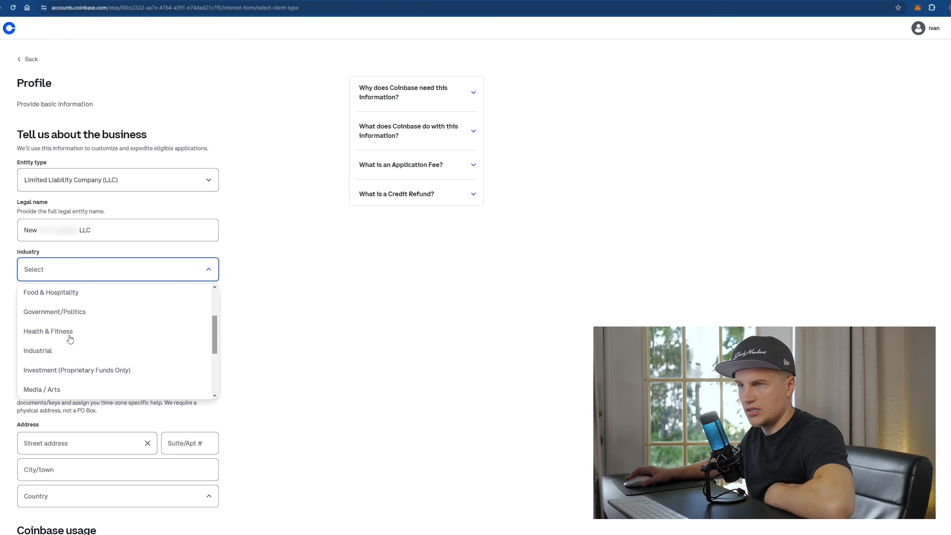
pyautogui.scroll(-1, 115, 346)
pyautogui.scroll(6, 69, 325)
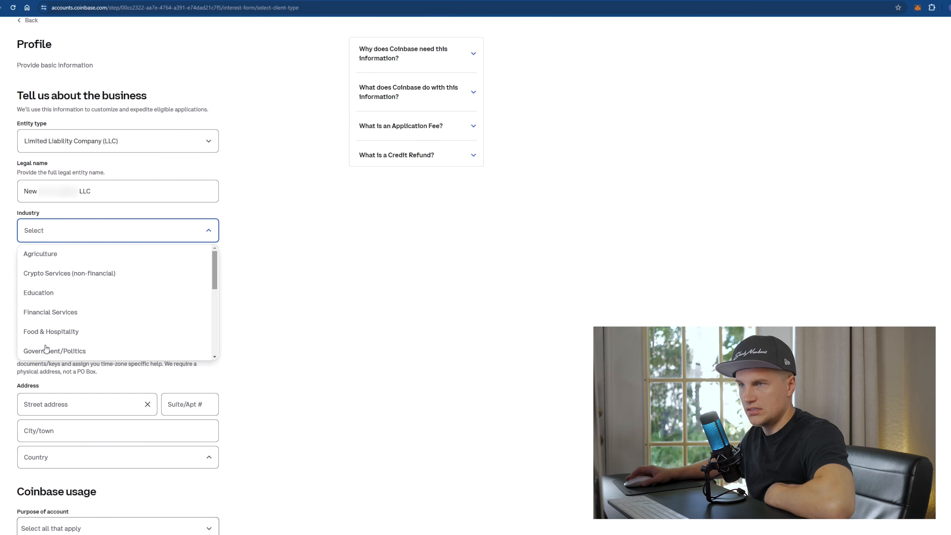
pyautogui.scroll(-2, 34, 304)
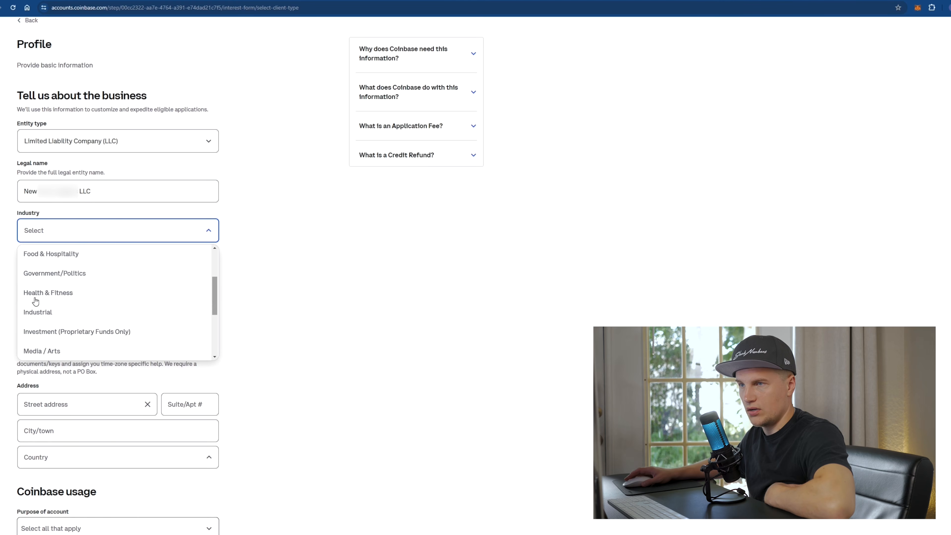
pyautogui.click(42, 351)
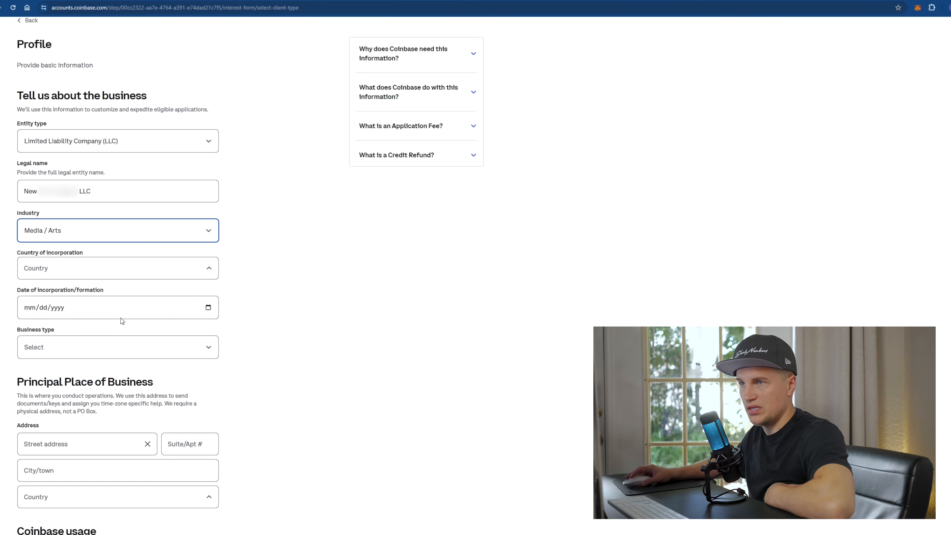
# Set incorporation to United States, Florida, and business type to Media production.
pyautogui.click(110, 265)
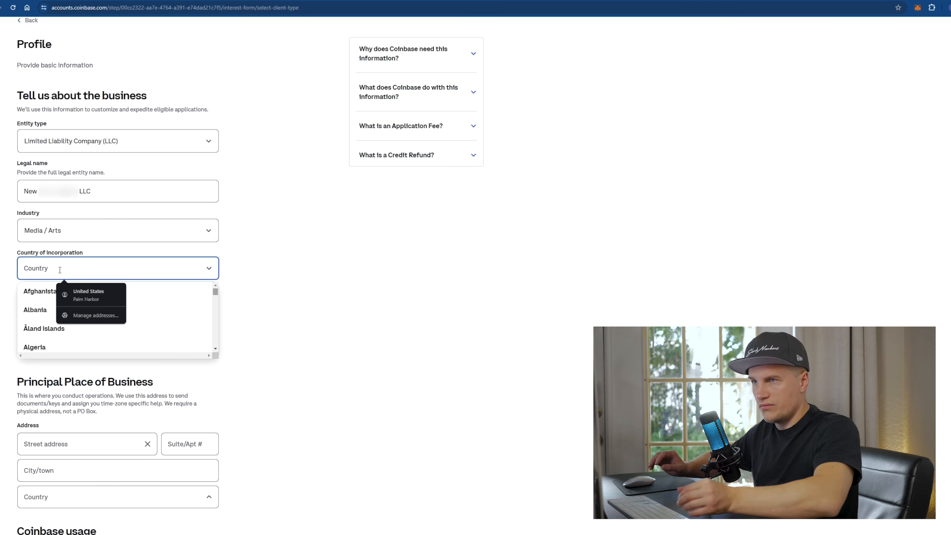
pyautogui.write('u')
pyautogui.click(89, 295)
pyautogui.click(112, 306)
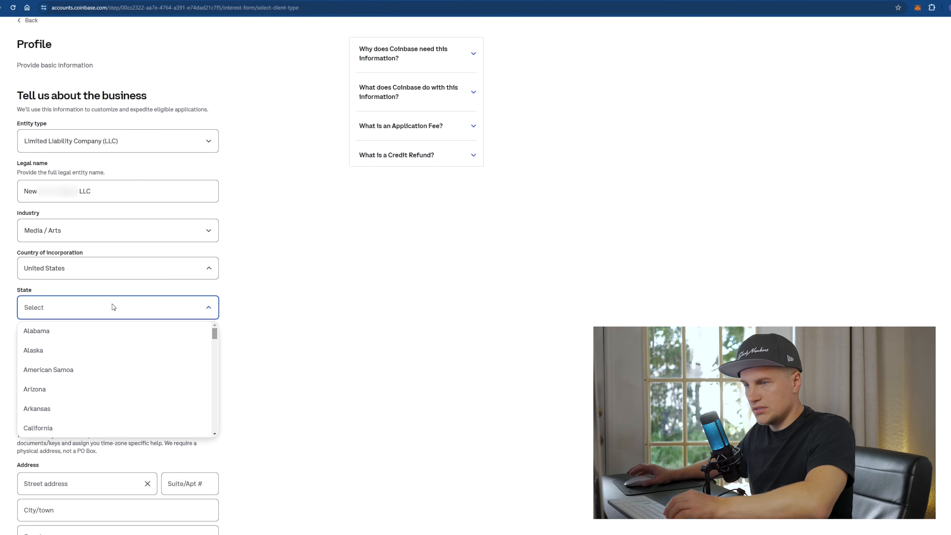
pyautogui.press('l')
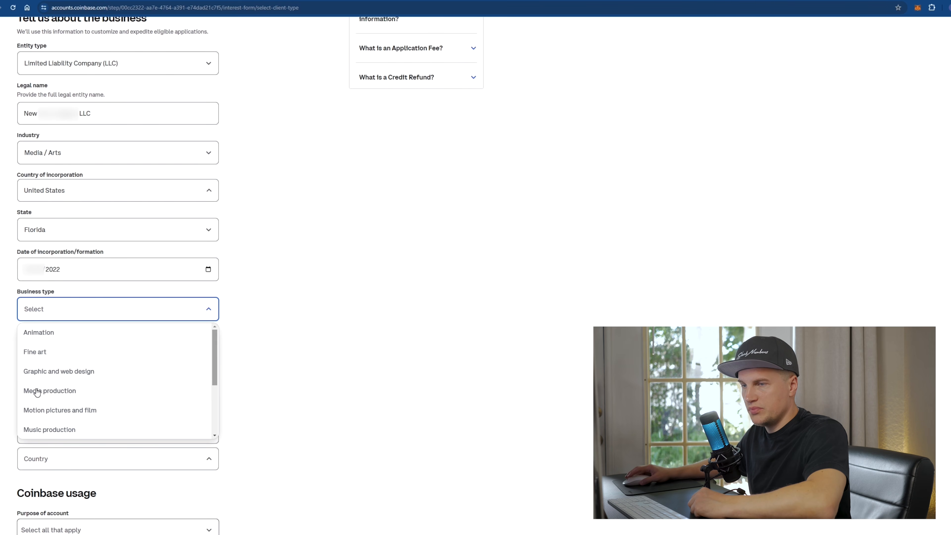
pyautogui.click(39, 392)
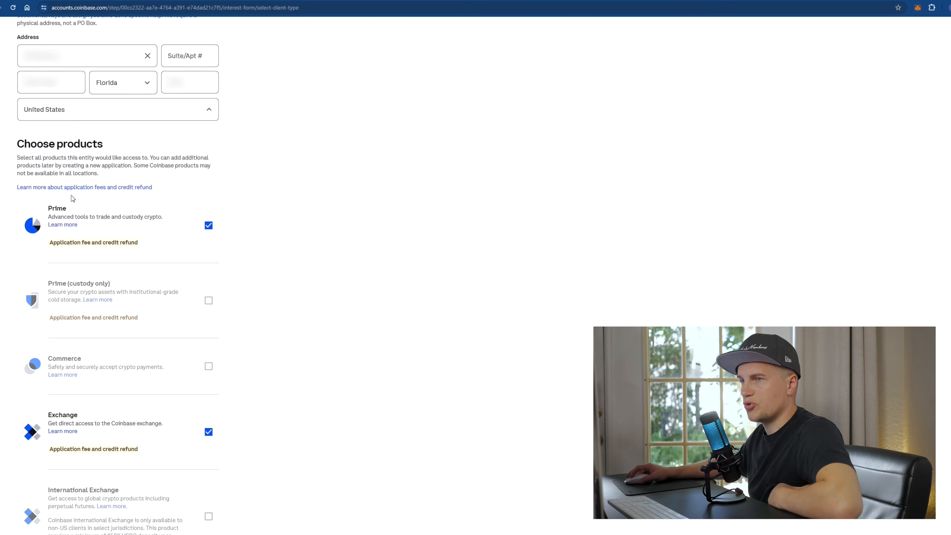
# Keep Prime and Exchange as chosen products and reach the account email and contracting entity fields.
pyautogui.scroll(-2, 71, 195)
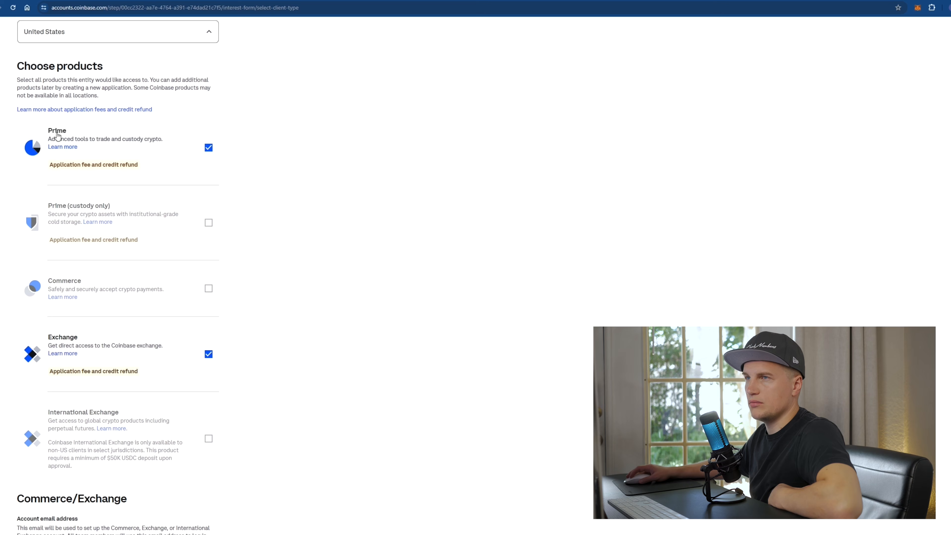
pyautogui.scroll(1, 57, 133)
pyautogui.scroll(-1, 61, 155)
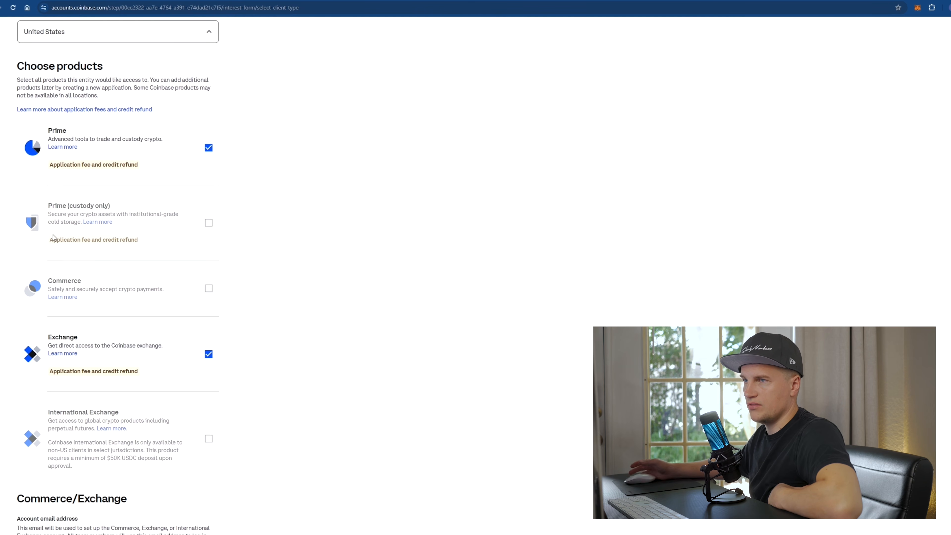
pyautogui.scroll(-1, 126, 209)
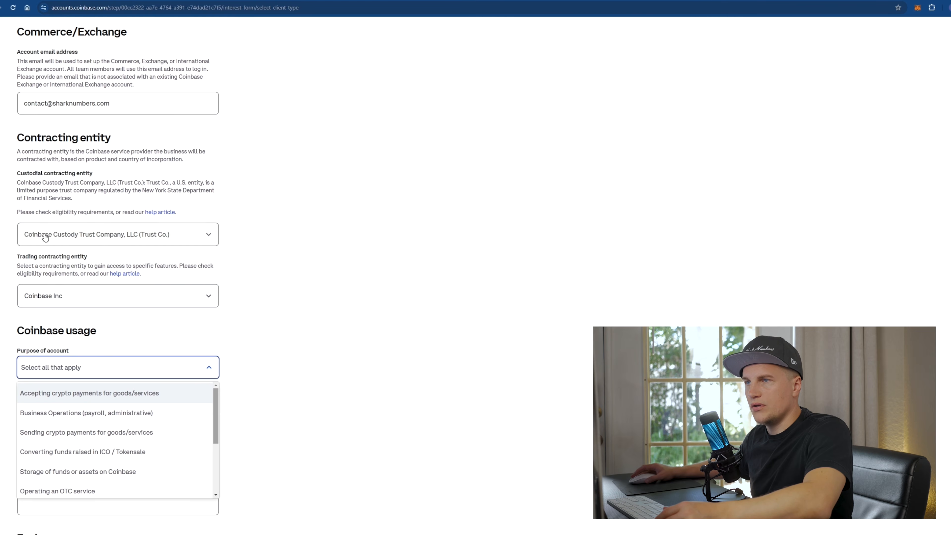
# Keep Coinbase Custody Trust Company as custodial and Coinbase Inc as trading contracting entity.
pyautogui.click(66, 232)
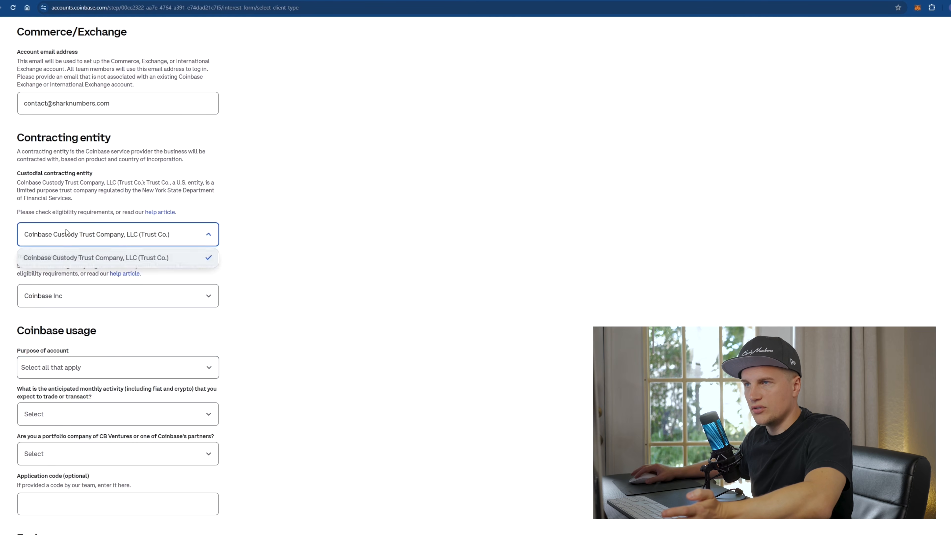
pyautogui.click(66, 232)
pyautogui.click(62, 293)
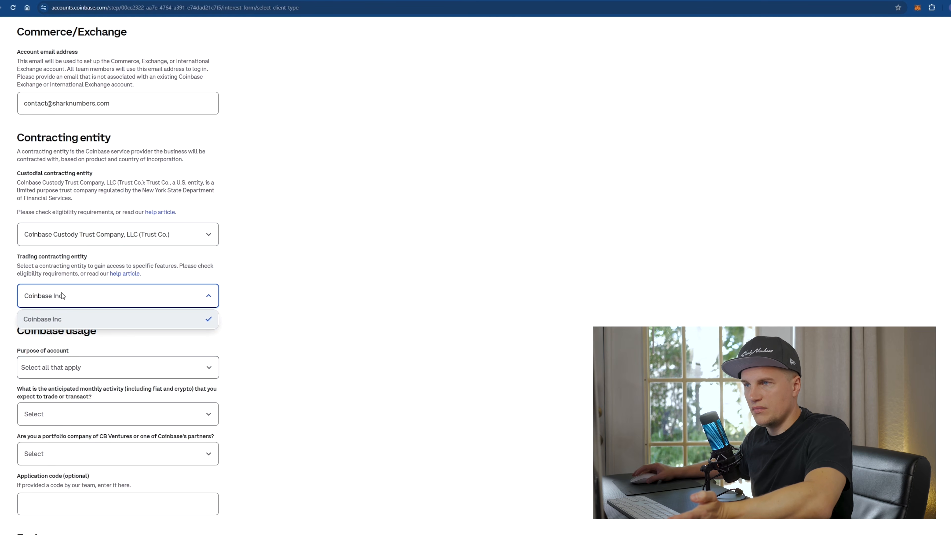
pyautogui.click(89, 291)
pyautogui.scroll(-2, 275, 287)
# Set purpose of account to accepting and sending crypto payments for goods/services.
pyautogui.click(49, 287)
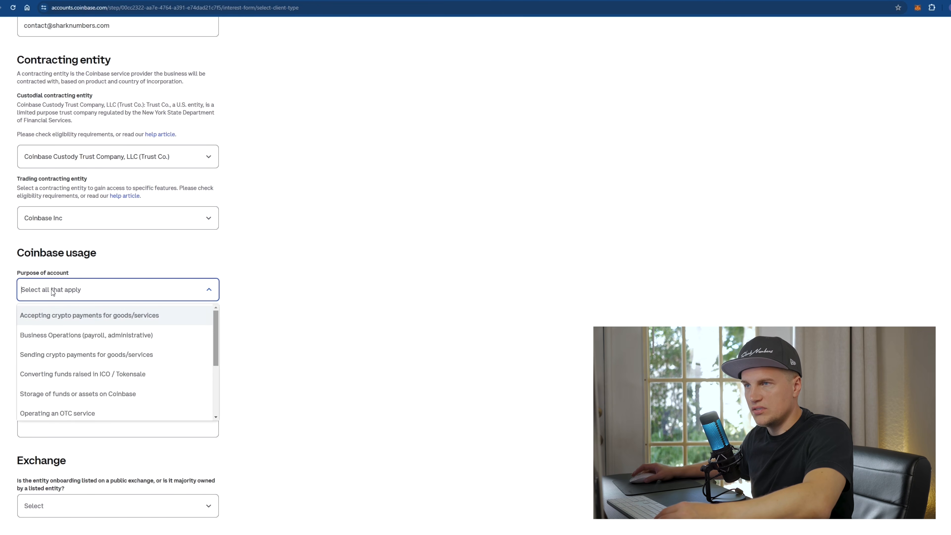
pyautogui.scroll(-4, 60, 337)
pyautogui.scroll(3, 62, 339)
pyautogui.scroll(1, 62, 340)
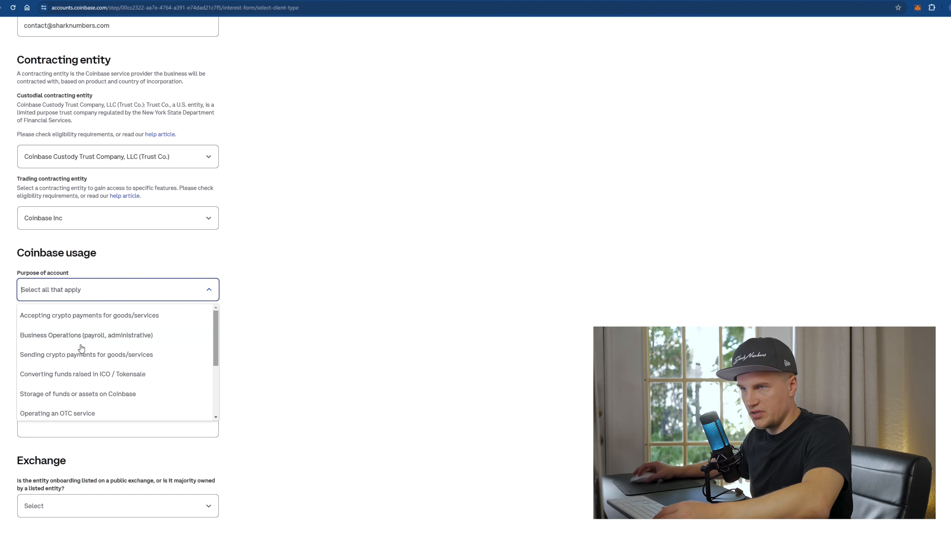
pyautogui.click(58, 316)
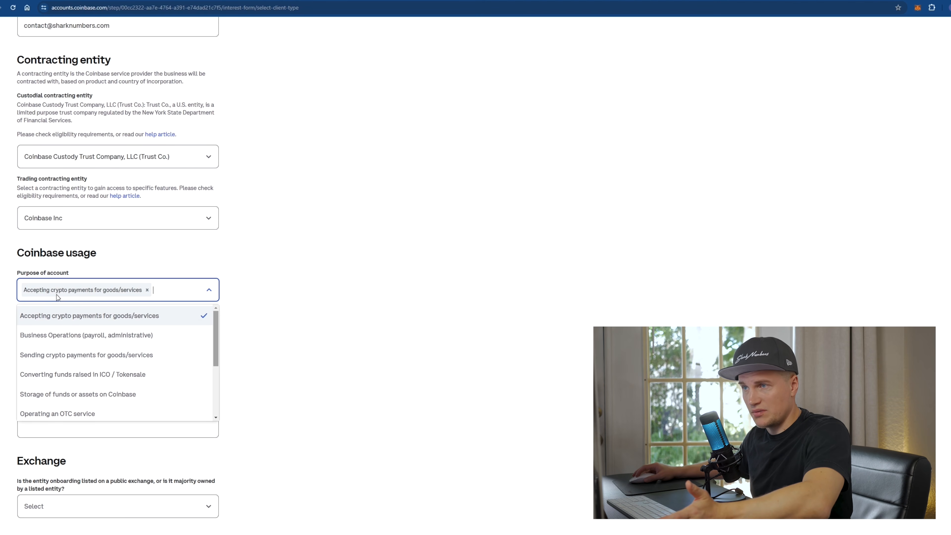
pyautogui.click(366, 319)
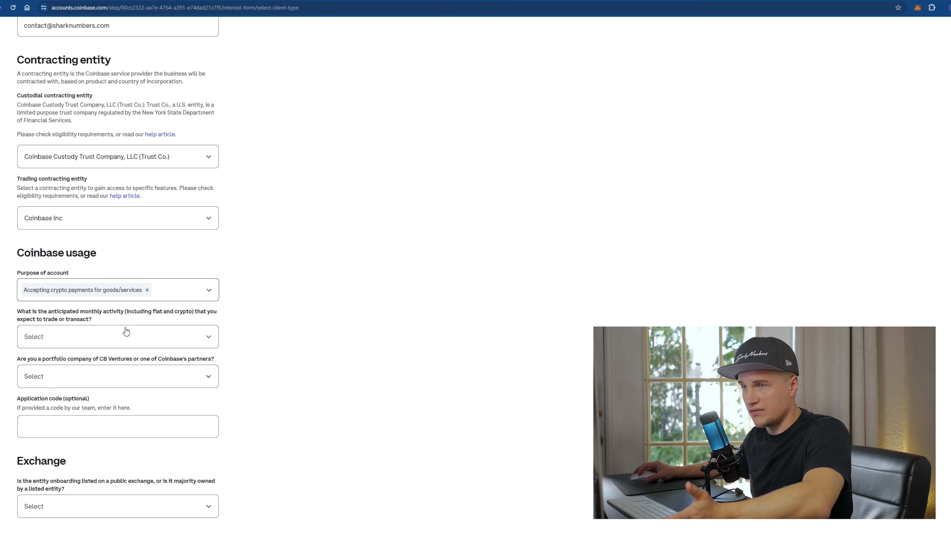
pyautogui.click(165, 294)
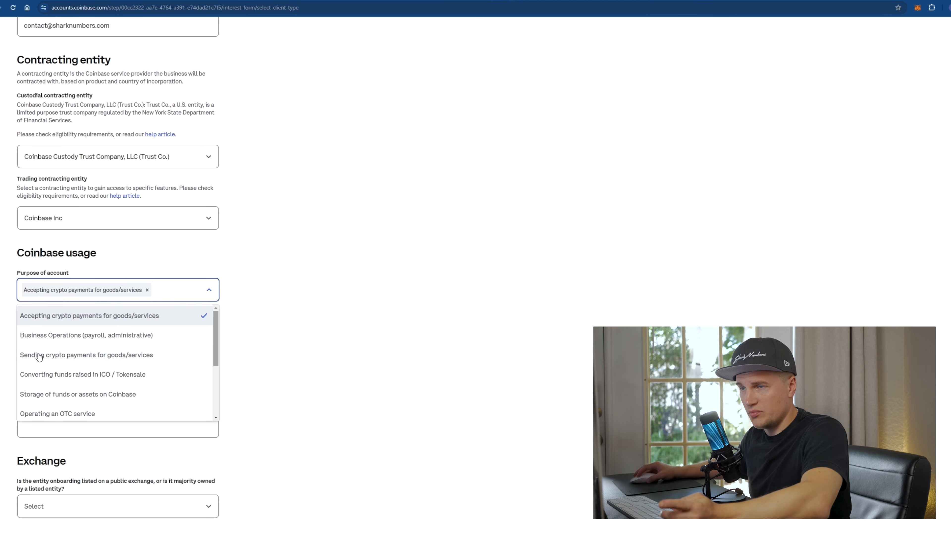
pyautogui.click(111, 357)
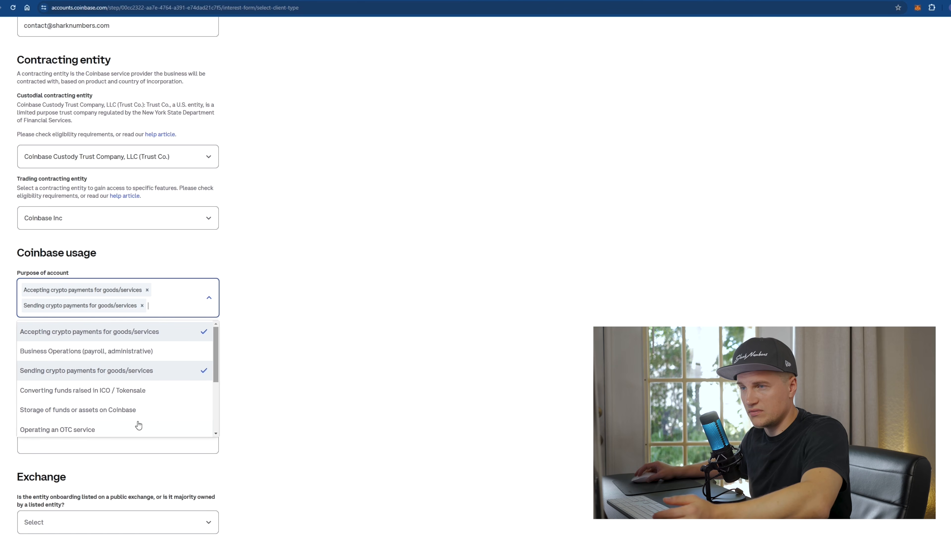
pyautogui.scroll(-1, 87, 353)
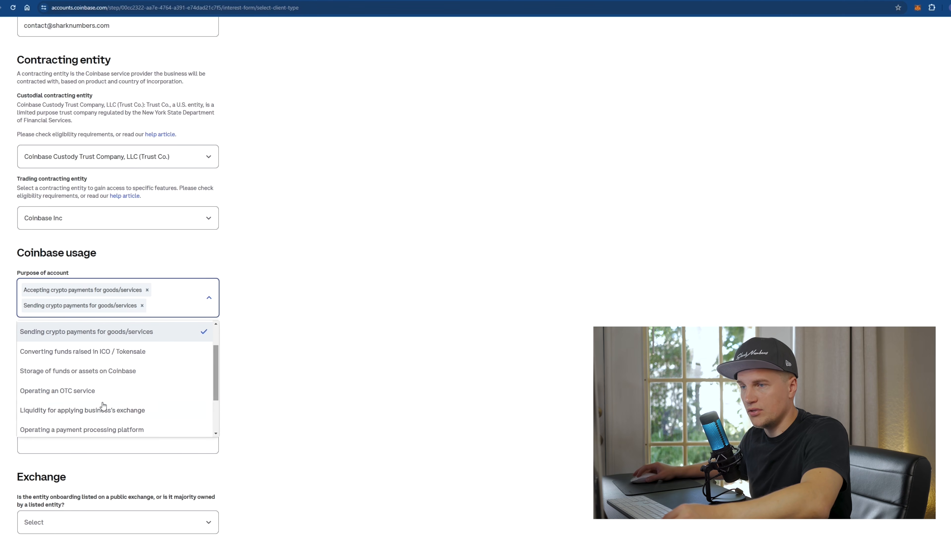
pyautogui.scroll(-2, 117, 379)
pyautogui.scroll(3, 125, 382)
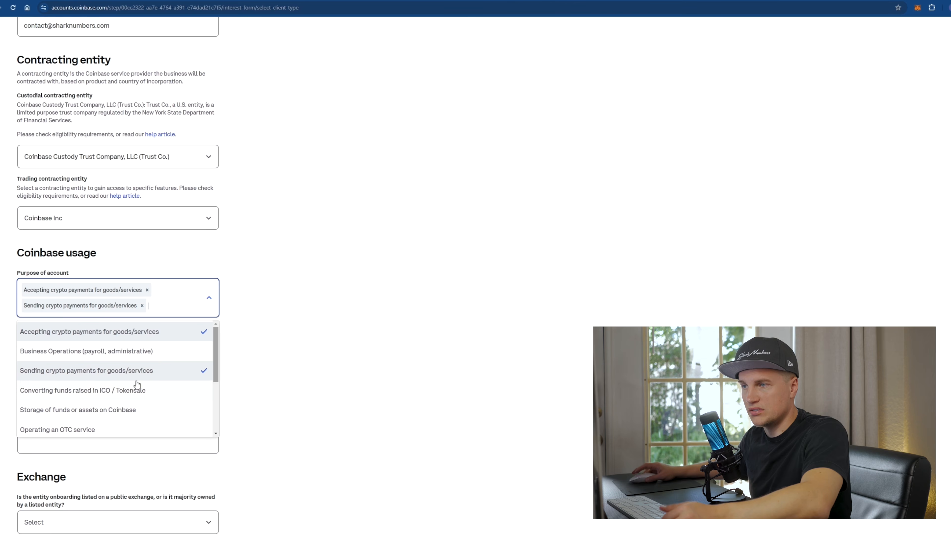
pyautogui.click(299, 368)
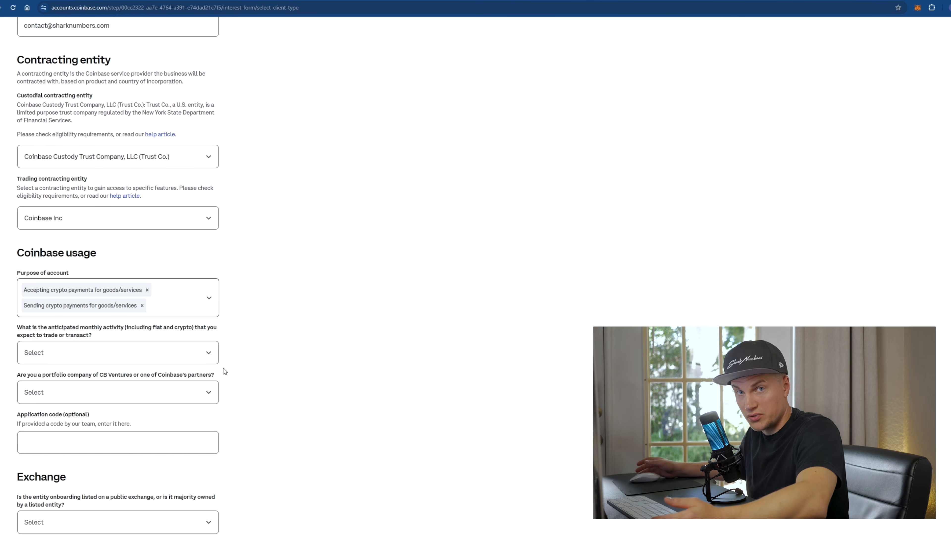
# Set anticipated monthly activity to $0-100k.
pyautogui.click(57, 352)
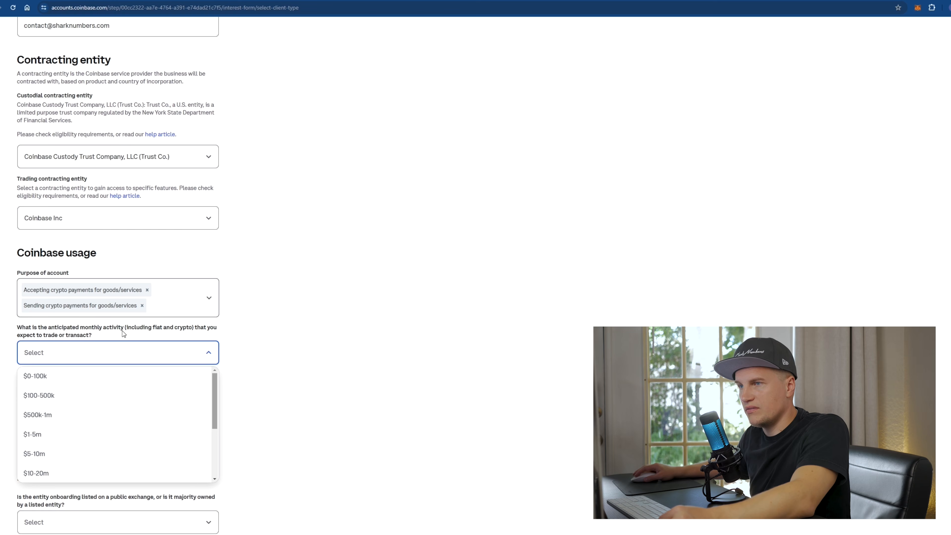
pyautogui.scroll(1, 71, 394)
pyautogui.scroll(-3, 71, 394)
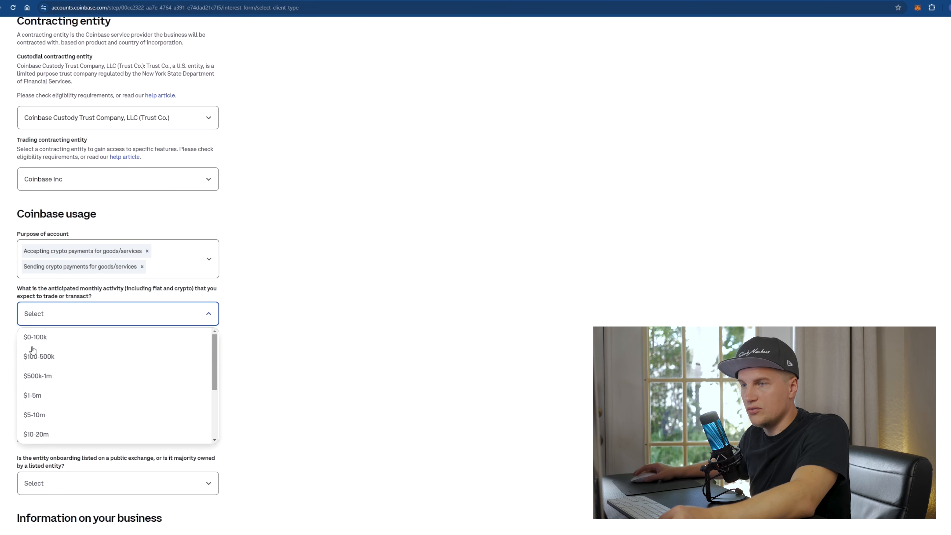
pyautogui.click(42, 336)
pyautogui.click(267, 334)
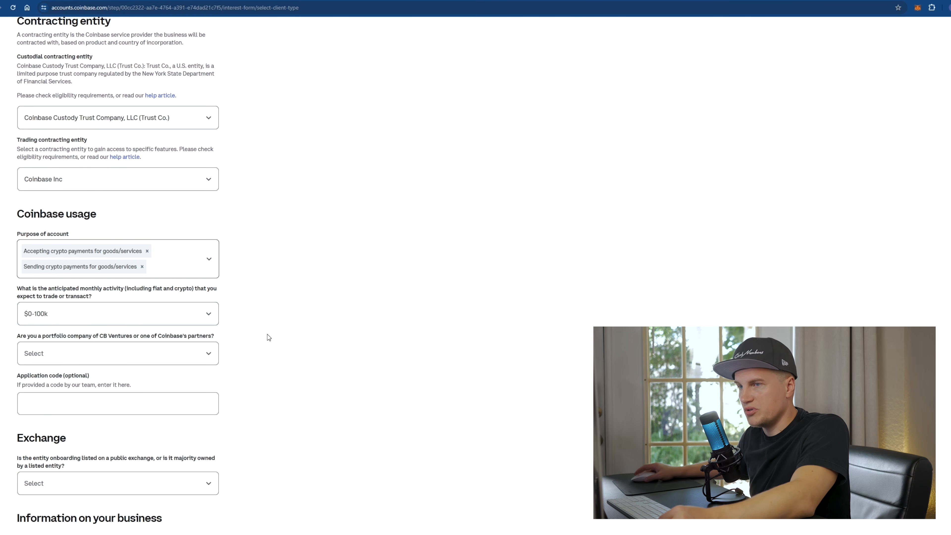
pyautogui.scroll(-1, 267, 335)
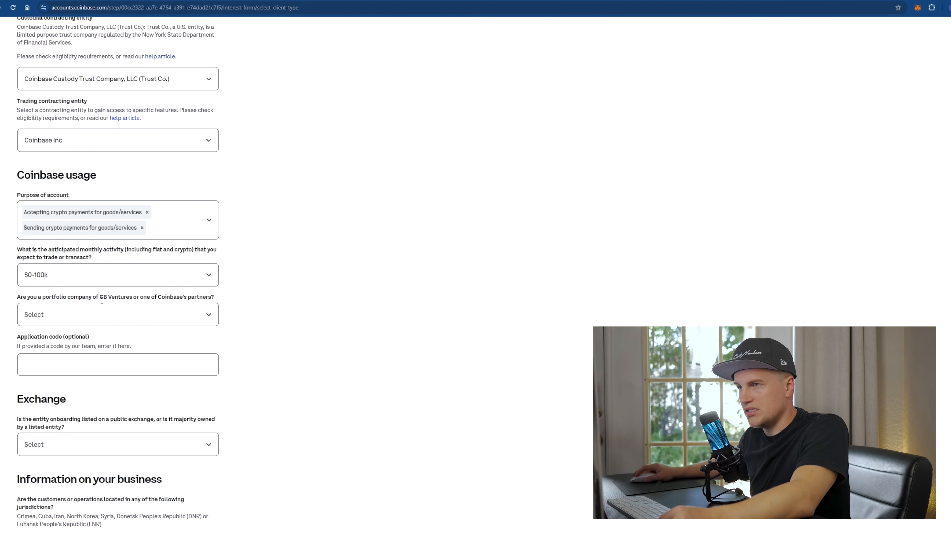
# Answer No to both the CB Ventures partner and public exchange listing questions.
pyautogui.click(150, 314)
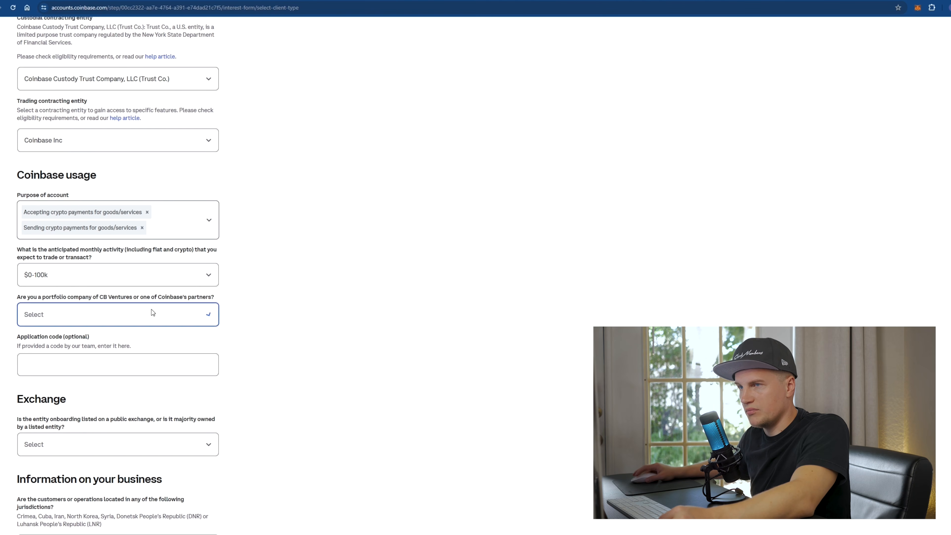
pyautogui.click(41, 361)
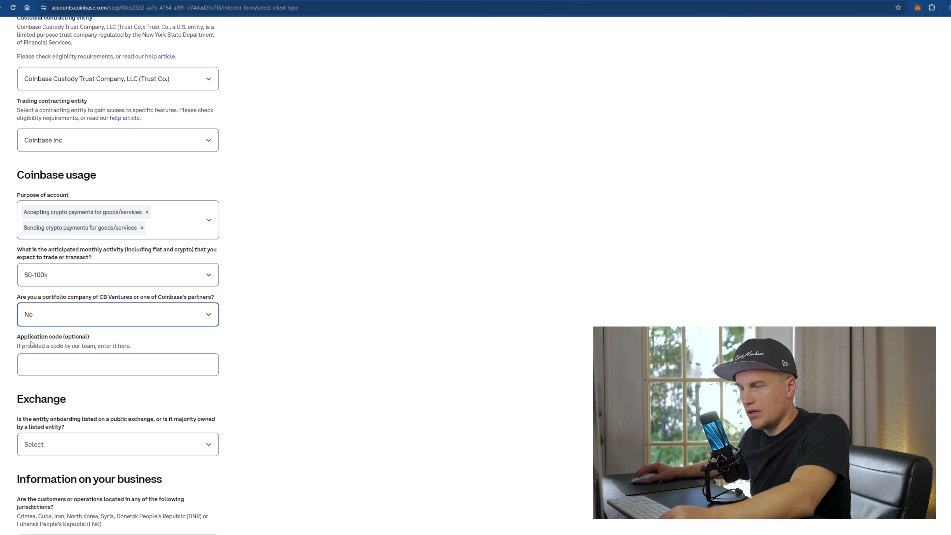
pyautogui.click(308, 352)
pyautogui.scroll(-4, 303, 349)
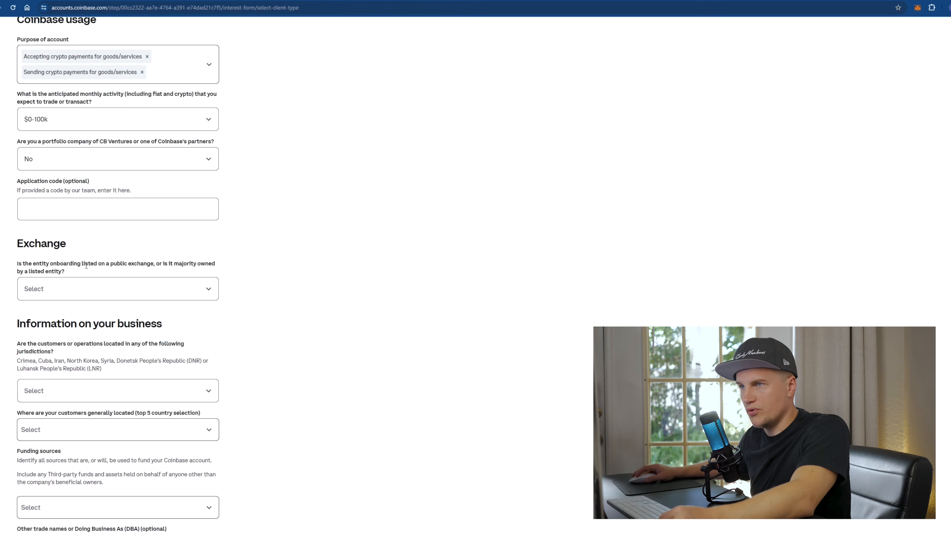
pyautogui.click(118, 289)
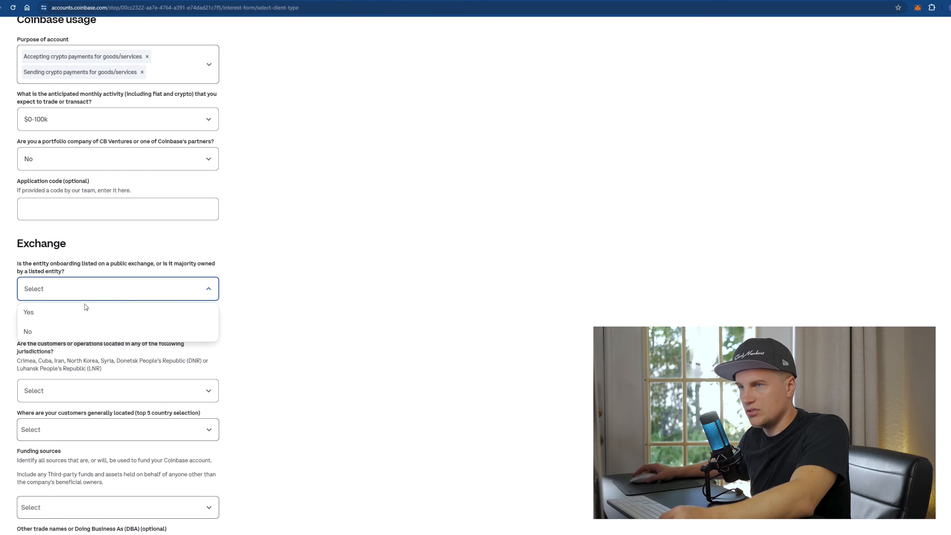
pyautogui.click(40, 332)
pyautogui.scroll(-2, 312, 315)
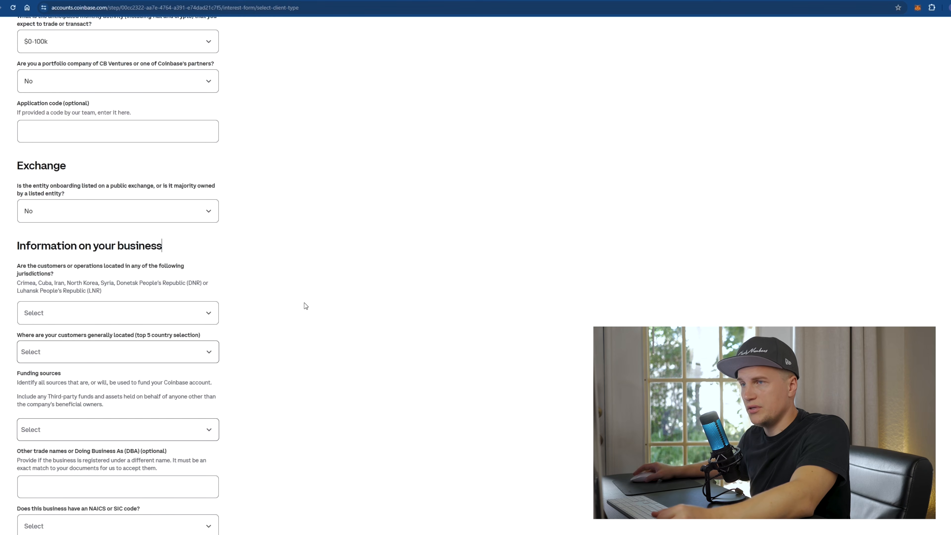
# Answer No to the sanctioned jurisdictions question.
pyautogui.scroll(-1, 225, 285)
pyautogui.click(71, 268)
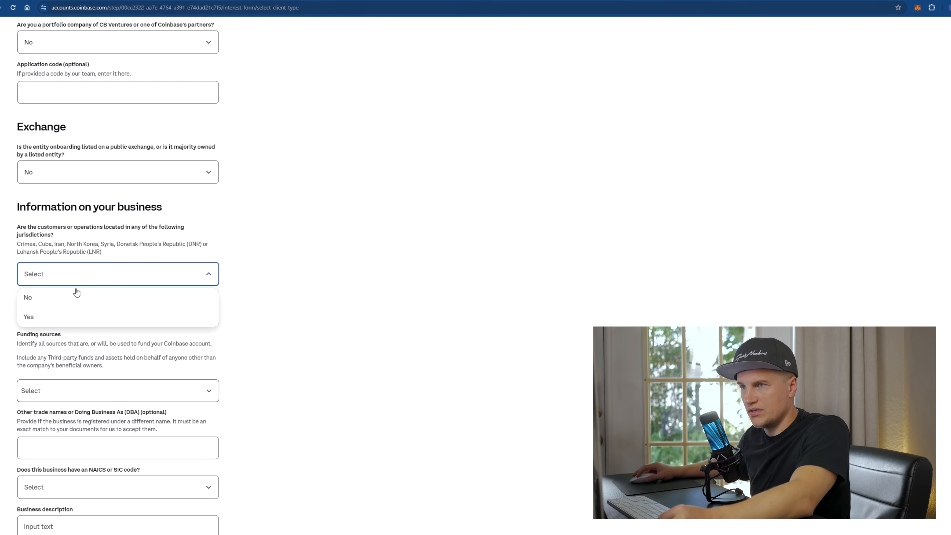
pyautogui.click(39, 297)
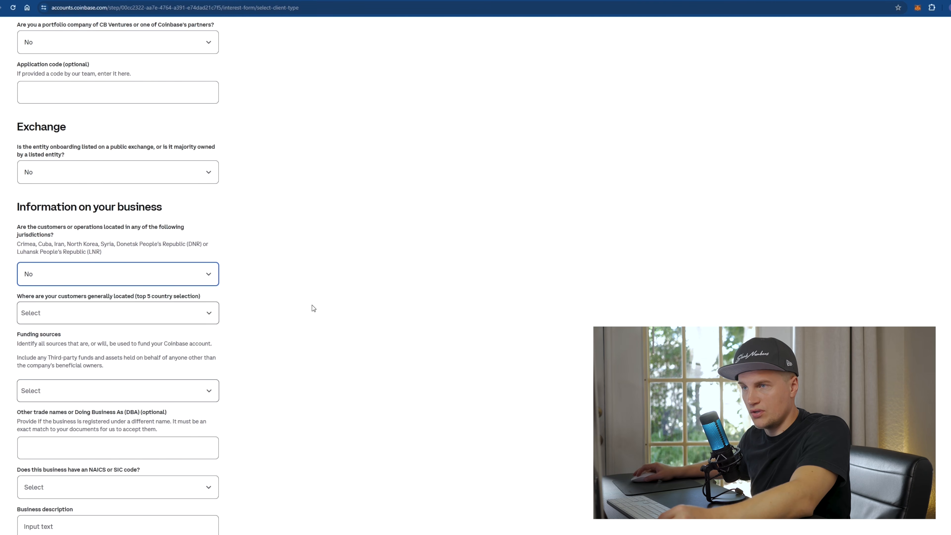
# Add United States, United Kingdom, Germany, Canada and Australia as customer countries.
pyautogui.scroll(-2, 225, 270)
pyautogui.click(139, 225)
pyautogui.write('u')
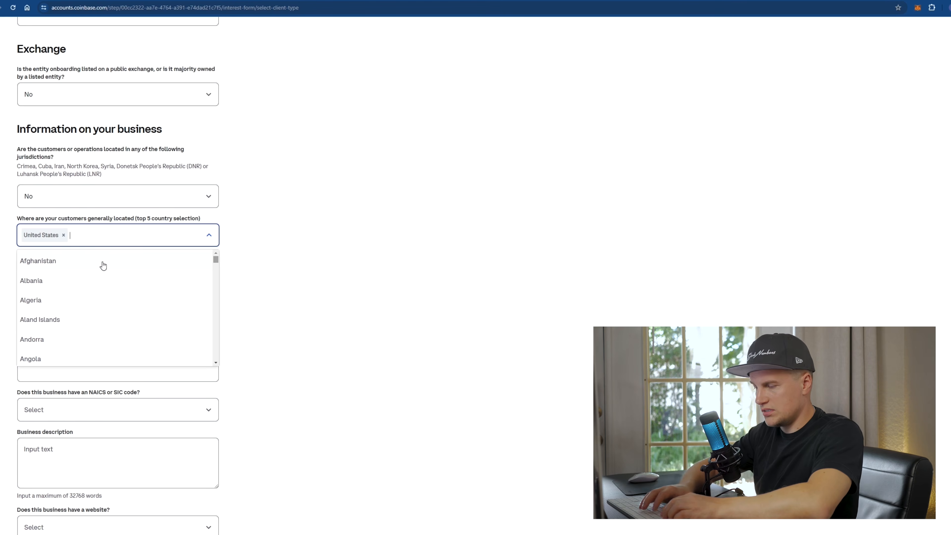
pyautogui.write('unite')
pyautogui.click(82, 303)
pyautogui.write('ger')
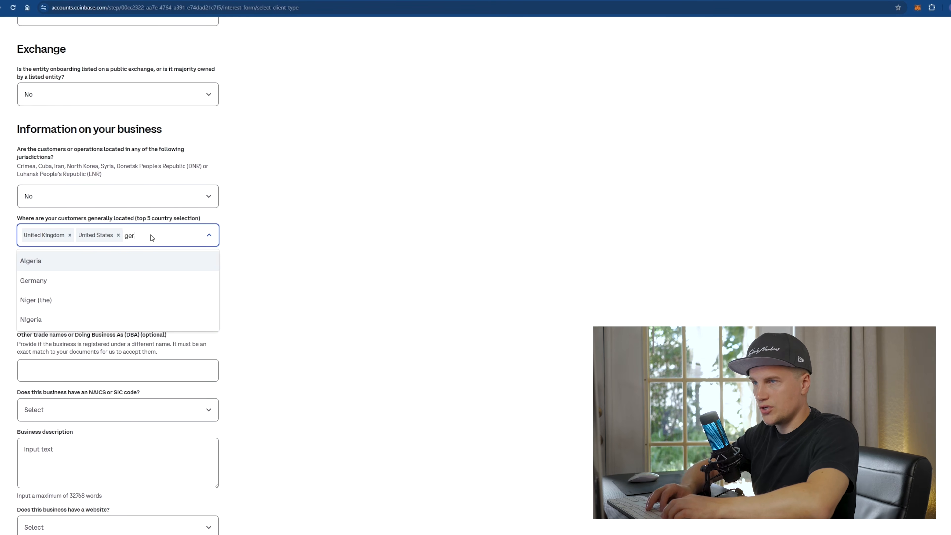
pyautogui.click(120, 279)
pyautogui.write('cana')
pyautogui.click(122, 266)
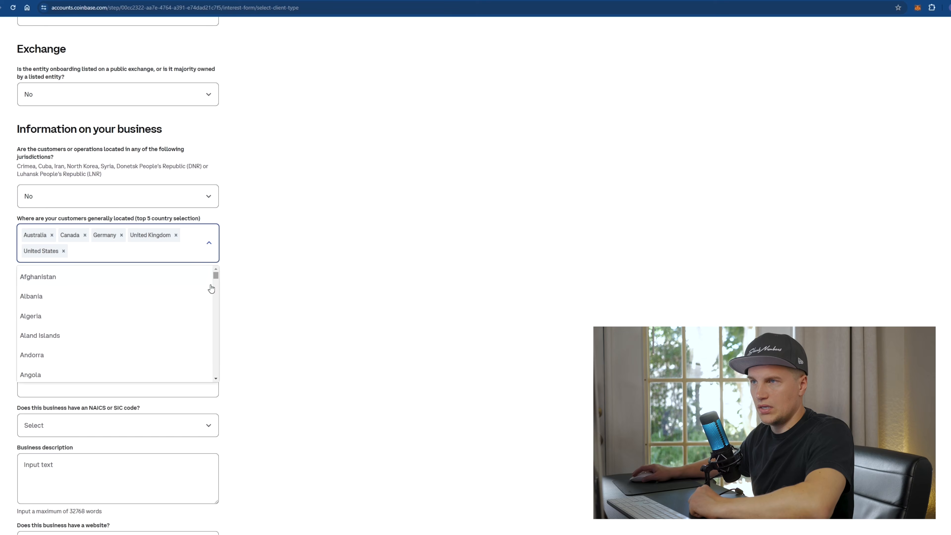
pyautogui.click(363, 296)
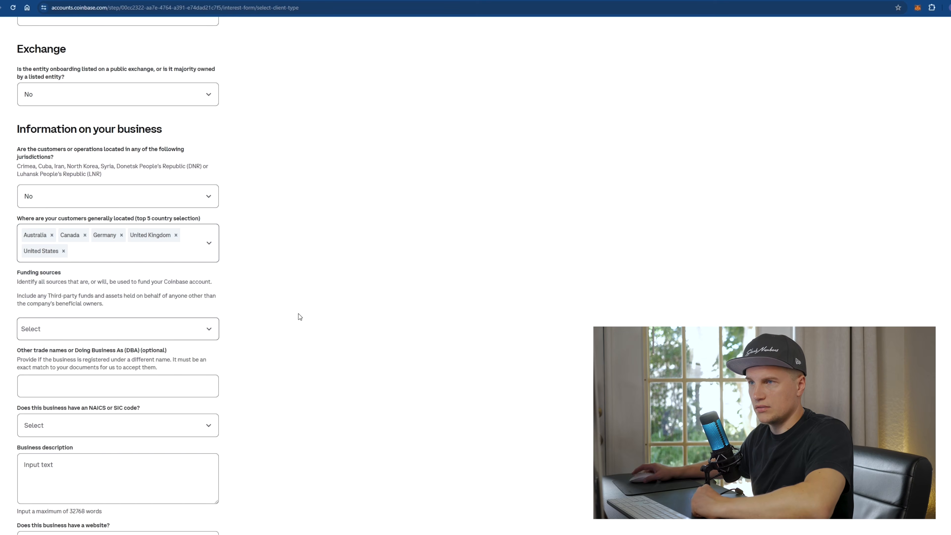
# Choose Business operating funds as the source of funds.
pyautogui.click(87, 321)
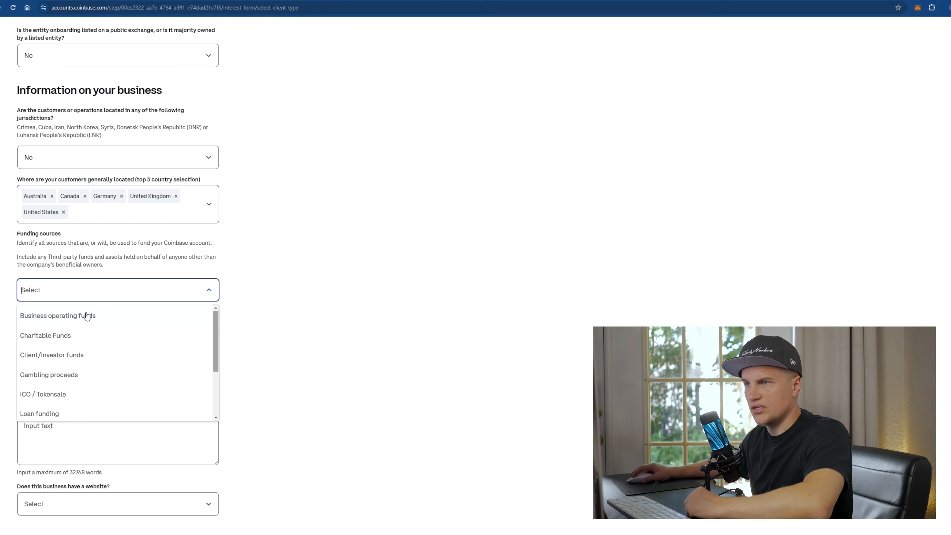
pyautogui.click(56, 319)
pyautogui.click(274, 319)
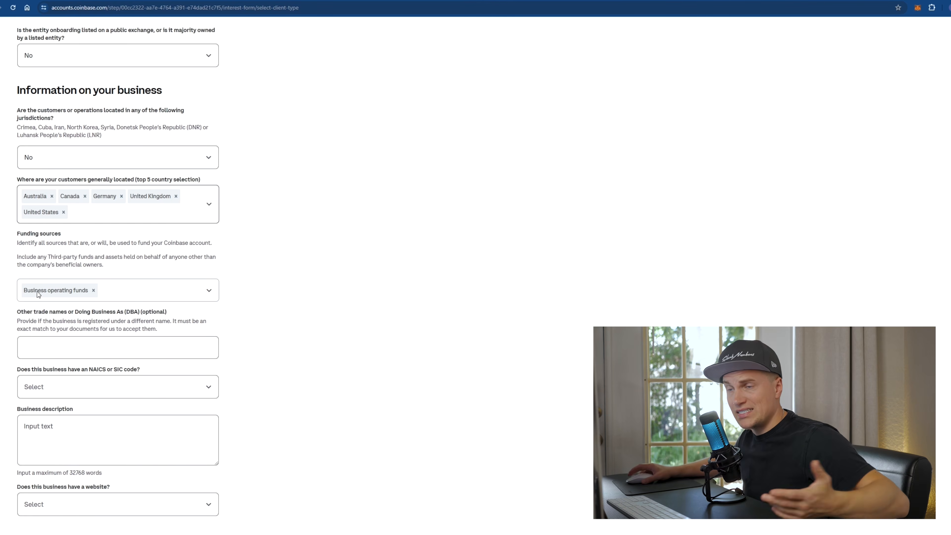
# Fill in the trade name, answer Yes to having a website, paste its address, and save.
pyautogui.scroll(-2, 123, 240)
pyautogui.click(123, 239)
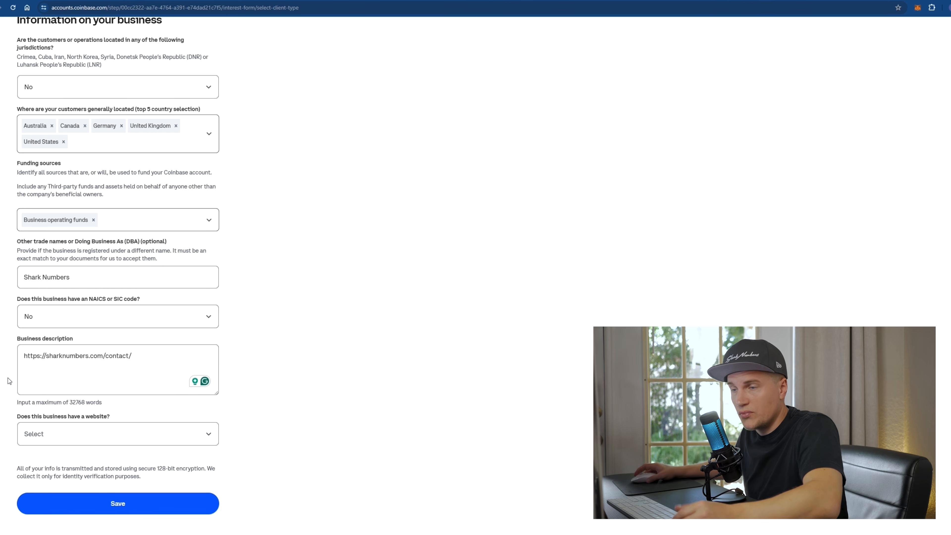
pyautogui.click(41, 433)
pyautogui.click(41, 379)
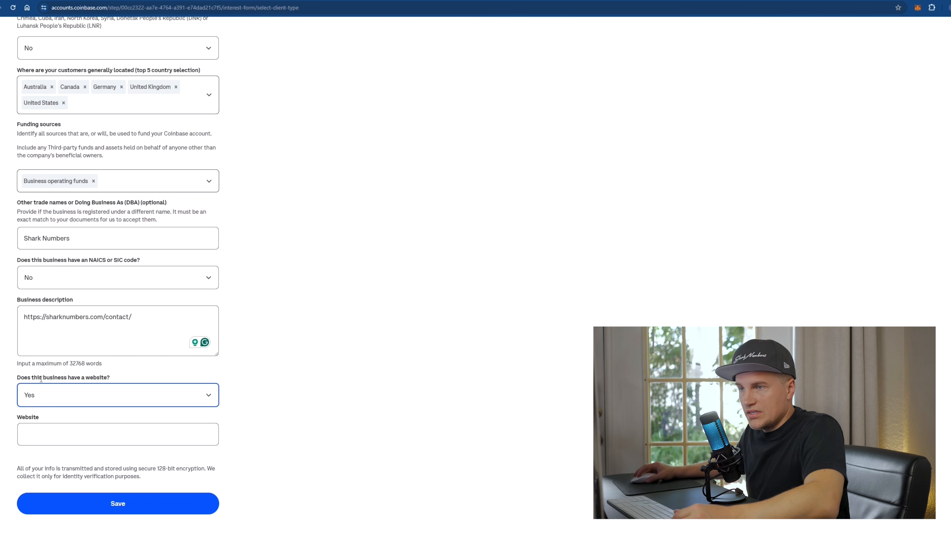
pyautogui.click(35, 442)
pyautogui.write('sharknumbers.com')
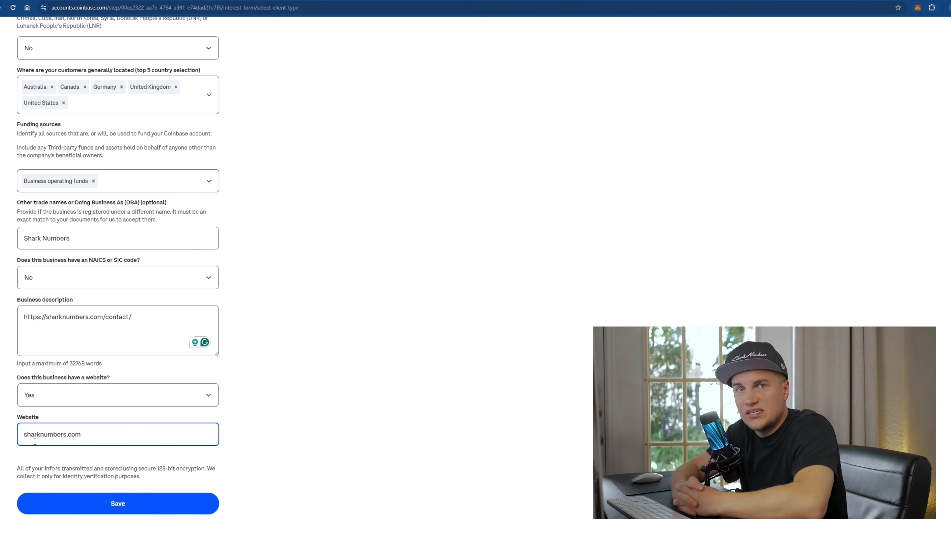
pyautogui.click(269, 422)
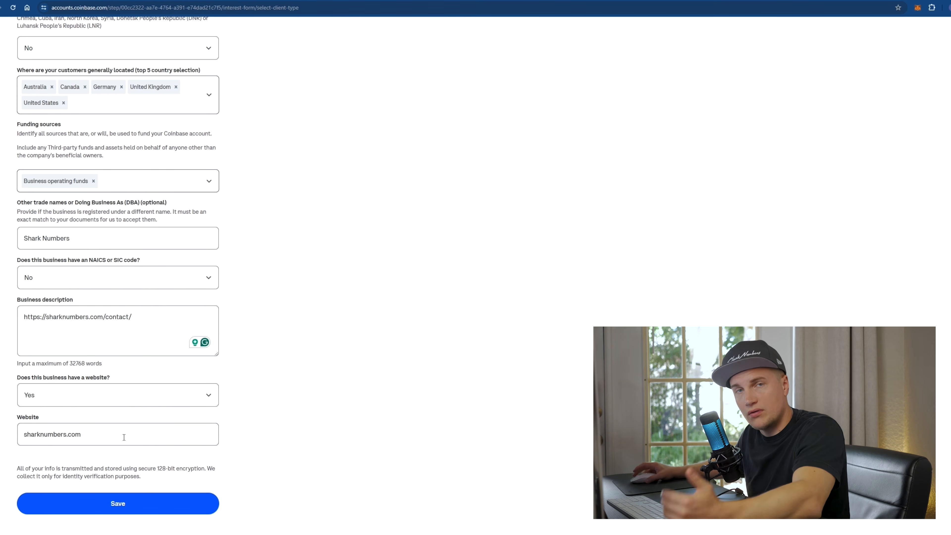
pyautogui.click(113, 503)
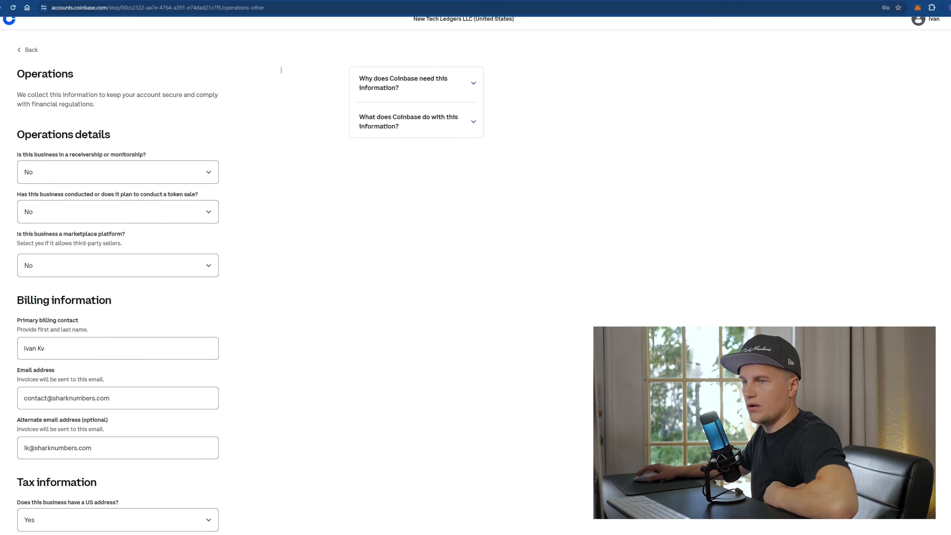
# Review the Operations answers, keeping 1%-25% crypto revenue and checking customer types and products.
pyautogui.scroll(-4, 476, 275)
pyautogui.scroll(-6, 476, 276)
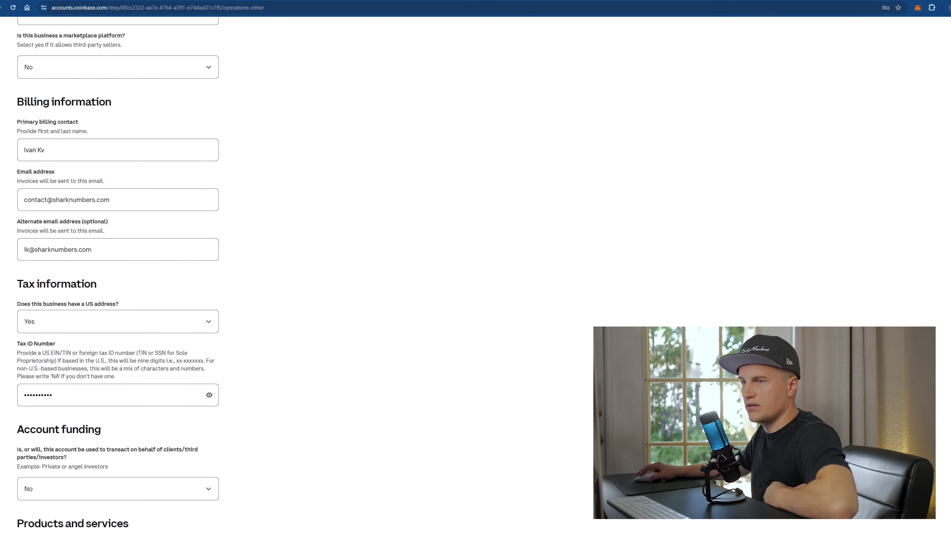
pyautogui.scroll(-3, 476, 276)
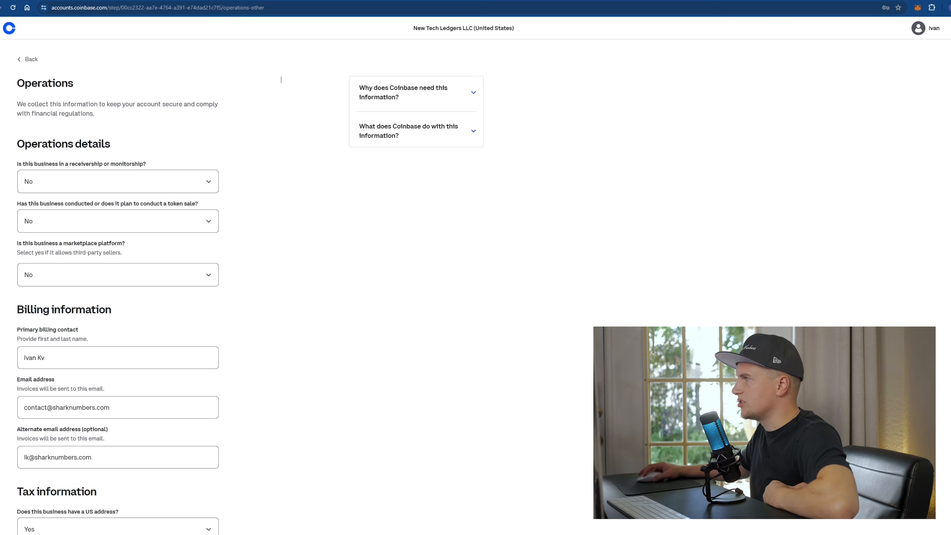
pyautogui.scroll(-9, 588, 132)
pyautogui.scroll(-8, 589, 132)
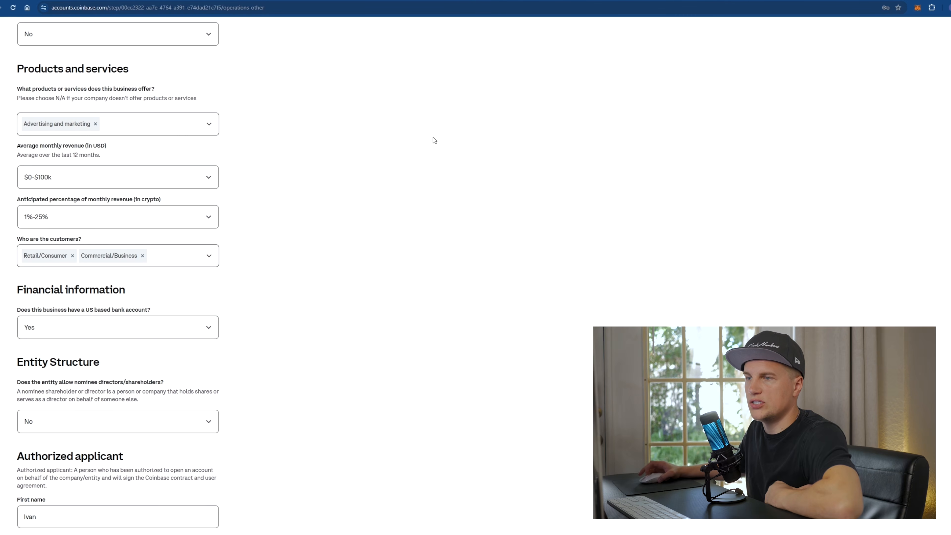
pyautogui.click(104, 221)
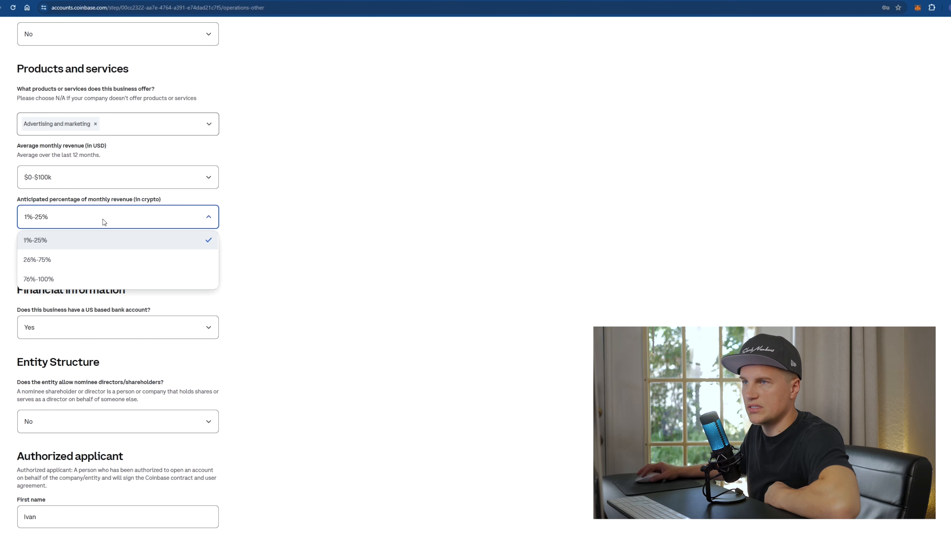
pyautogui.click(101, 221)
pyautogui.click(168, 259)
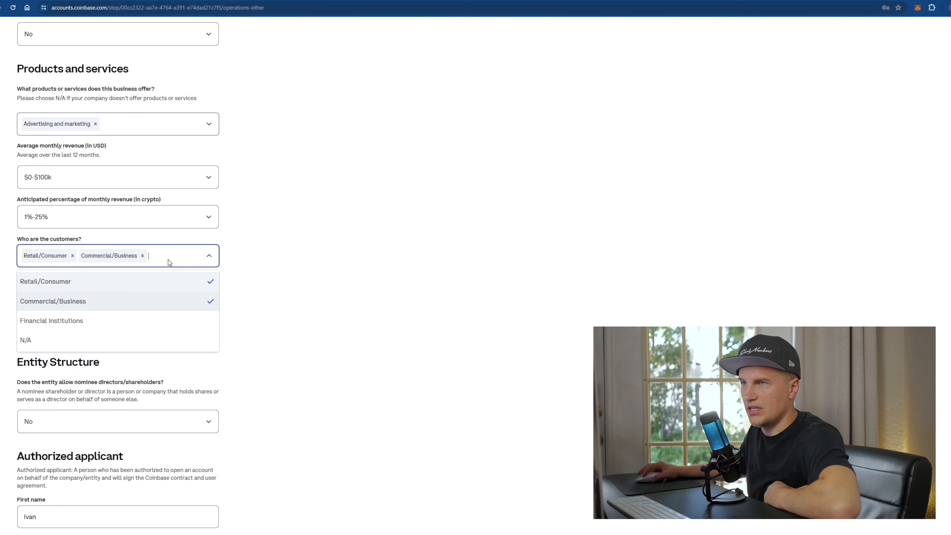
pyautogui.click(236, 225)
pyautogui.click(169, 124)
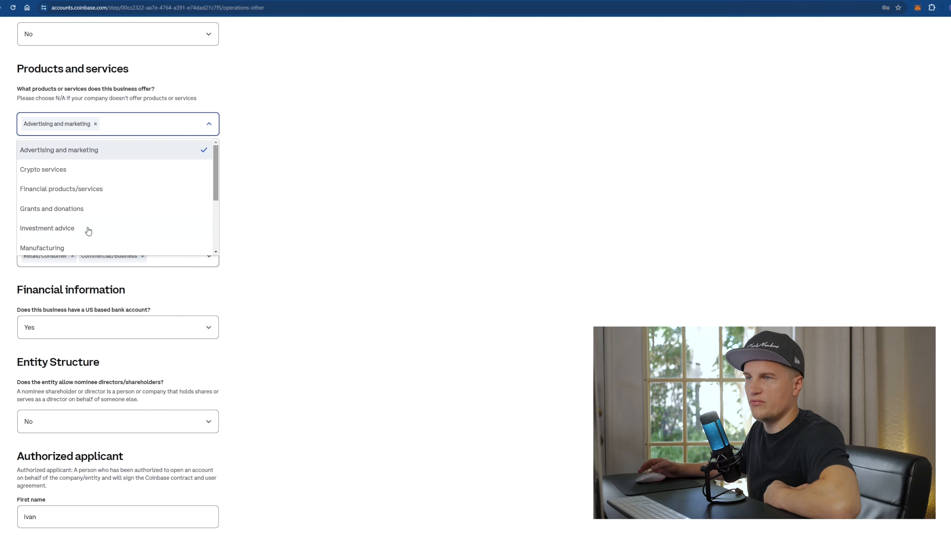
pyautogui.click(314, 190)
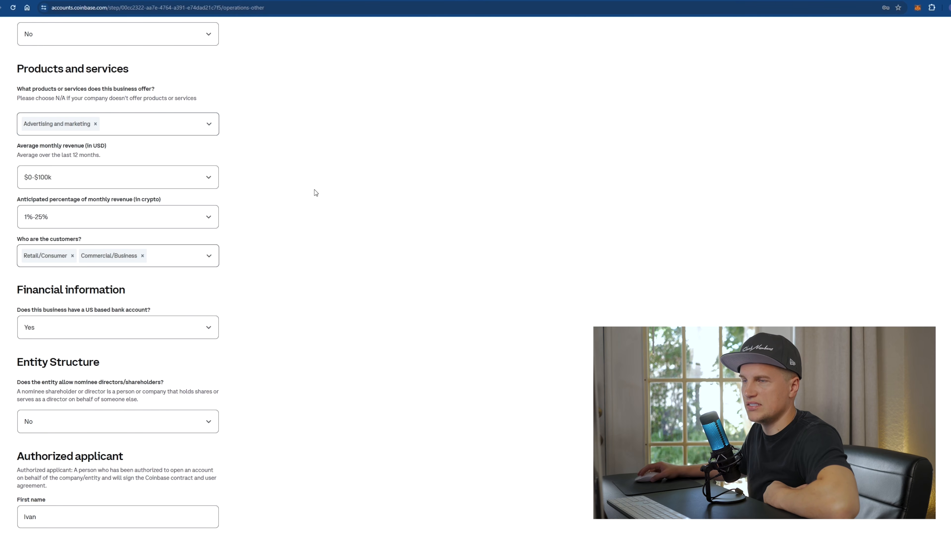
pyautogui.scroll(-6, 314, 190)
pyautogui.scroll(-12, 314, 190)
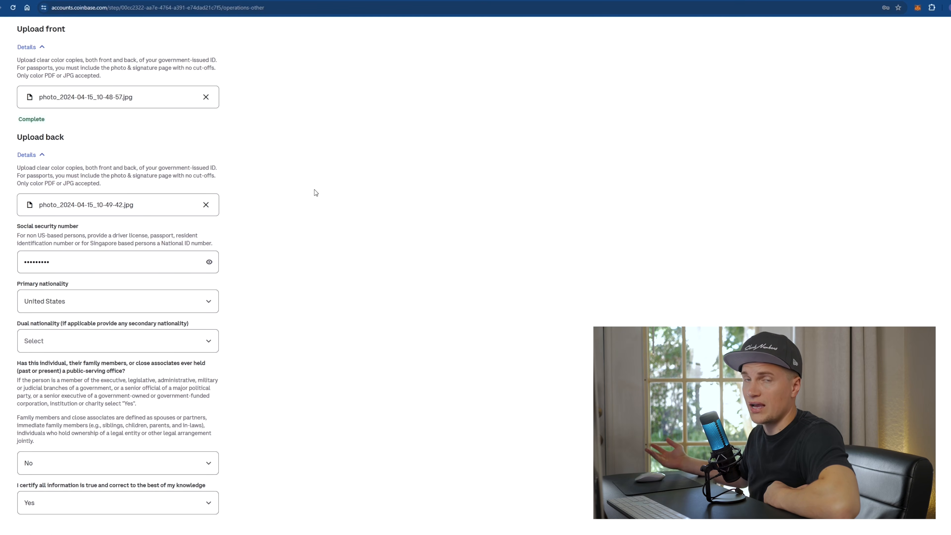
# Save the completed Operations form from the bottom of the page.
pyautogui.scroll(-2, 314, 190)
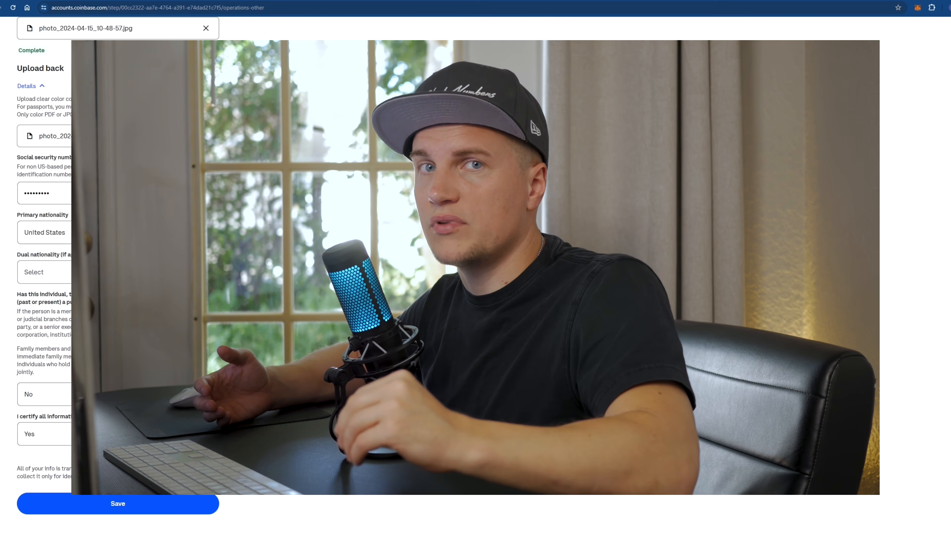
pyautogui.click(176, 502)
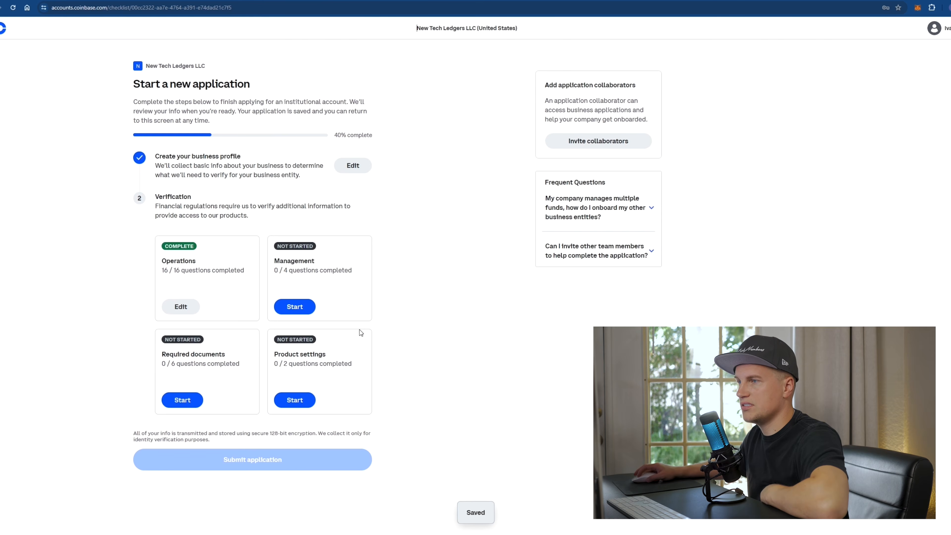
# Start the Management section and answer No to any individual owning 10%-24.99%.
pyautogui.click(295, 306)
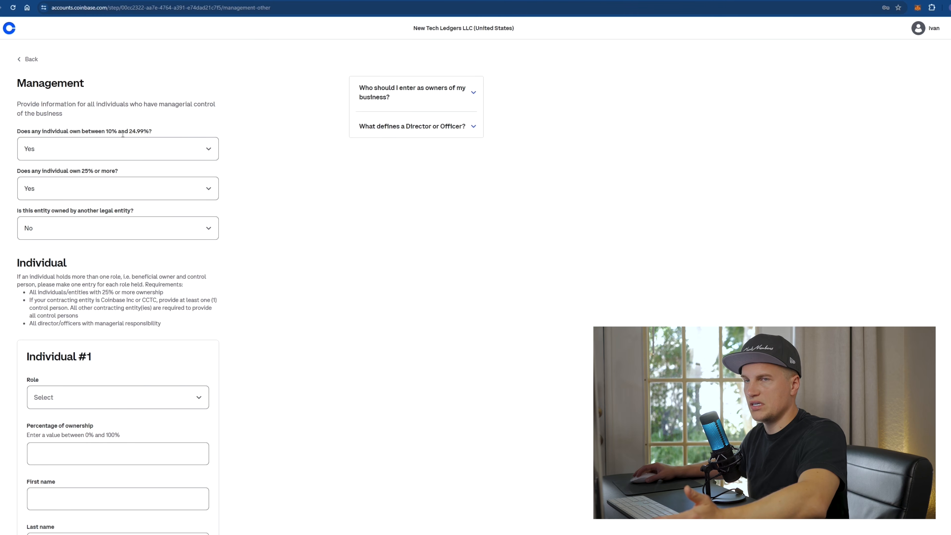
pyautogui.click(90, 148)
pyautogui.click(58, 191)
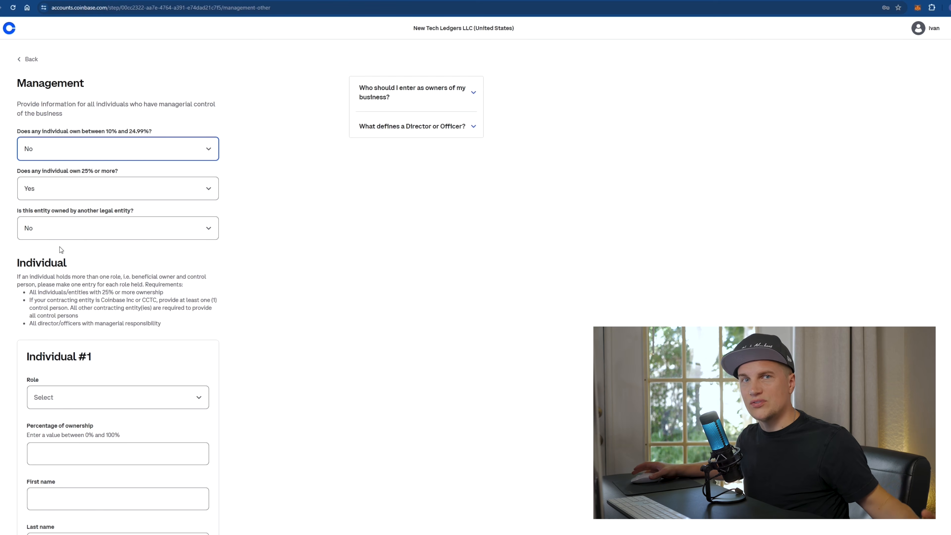
# Make Individual #1 a Control Person with 100% ownership.
pyautogui.scroll(-4, 59, 247)
pyautogui.click(59, 247)
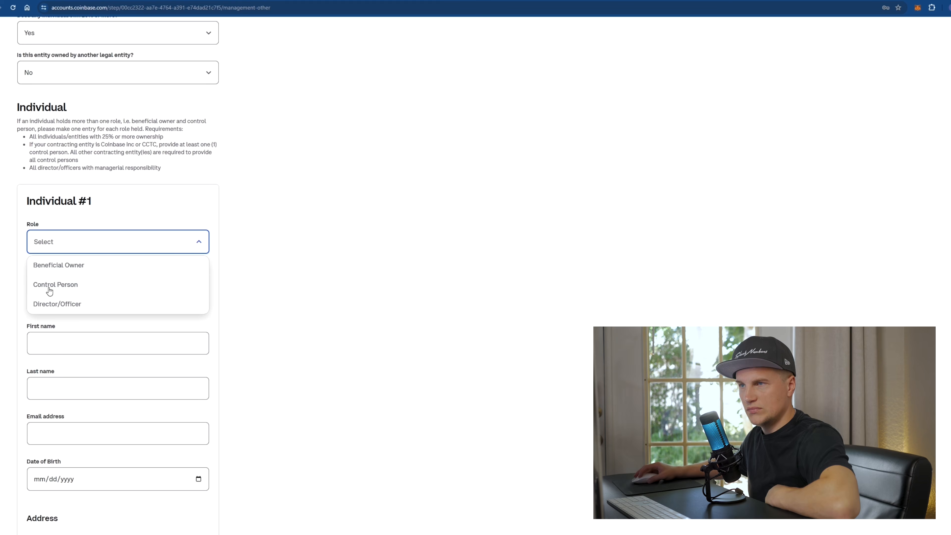
pyautogui.click(70, 286)
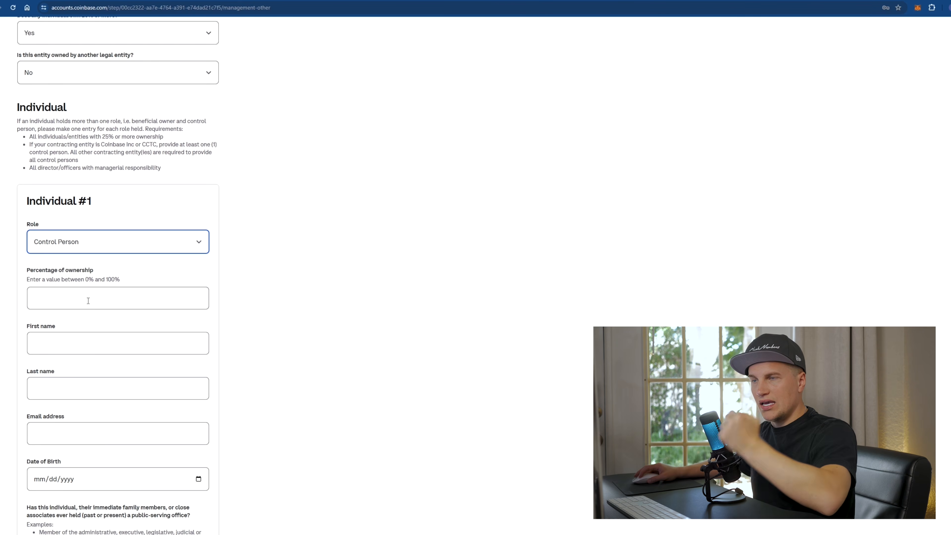
pyautogui.press('Tab')
pyautogui.write('100')
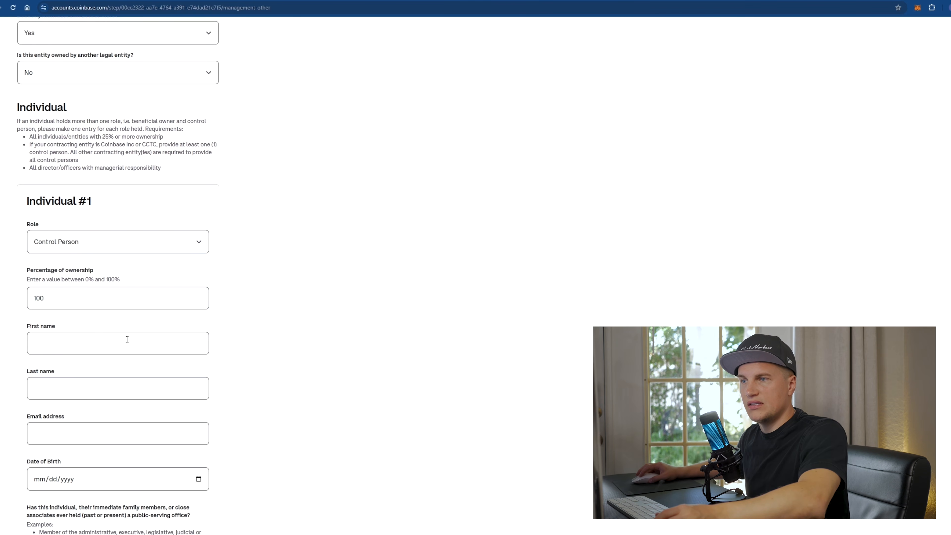
# Enter Individual #1's personal details and driver's licence ID number, then begin choosing primary nationality.
pyautogui.click(127, 339)
pyautogui.click(295, 326)
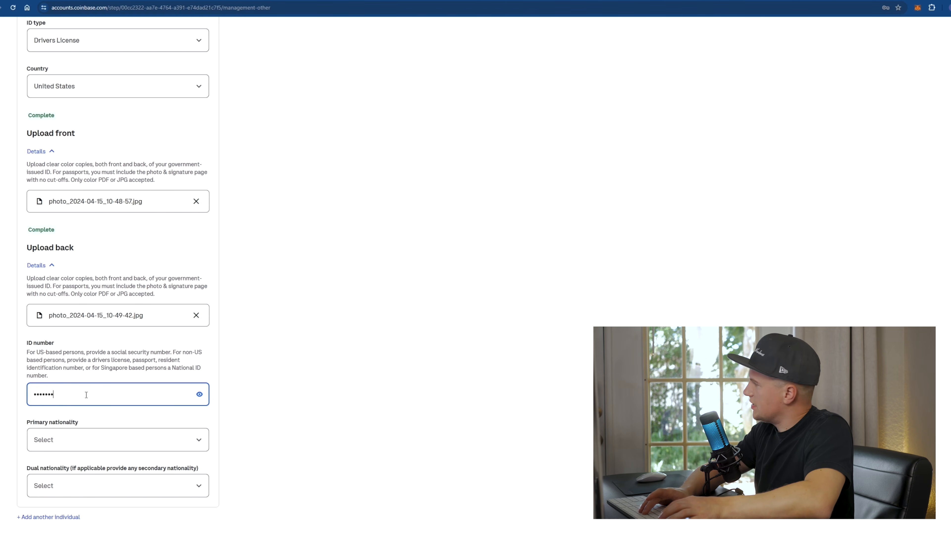
pyautogui.write('••')
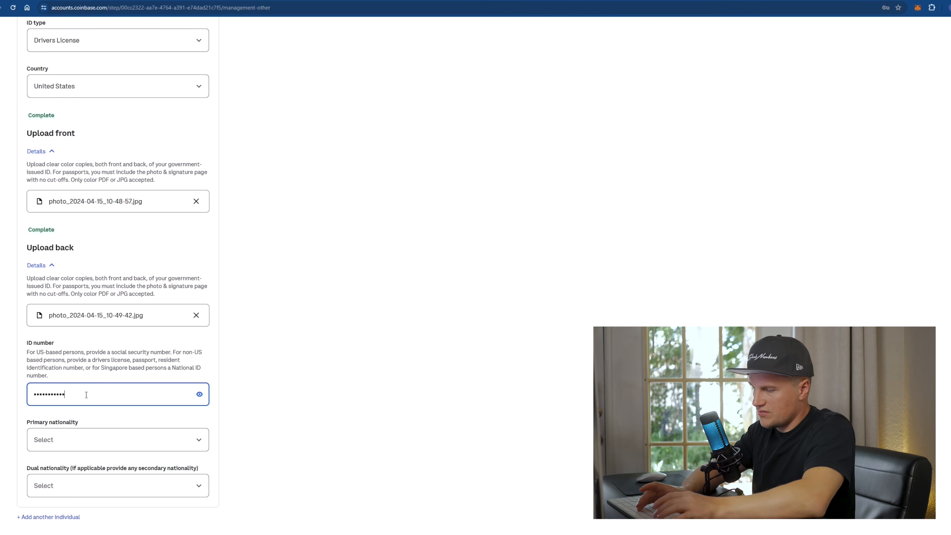
pyautogui.write('•')
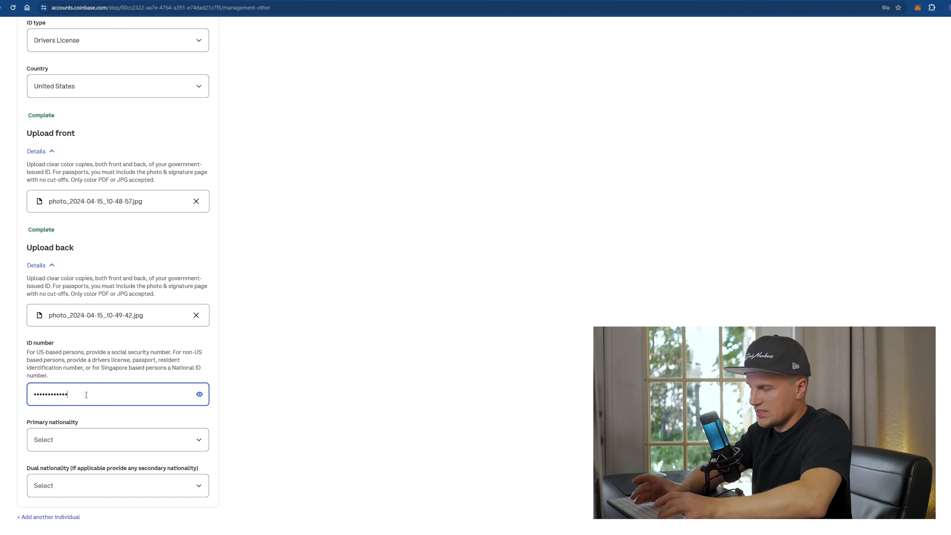
pyautogui.write('•')
pyautogui.click(252, 397)
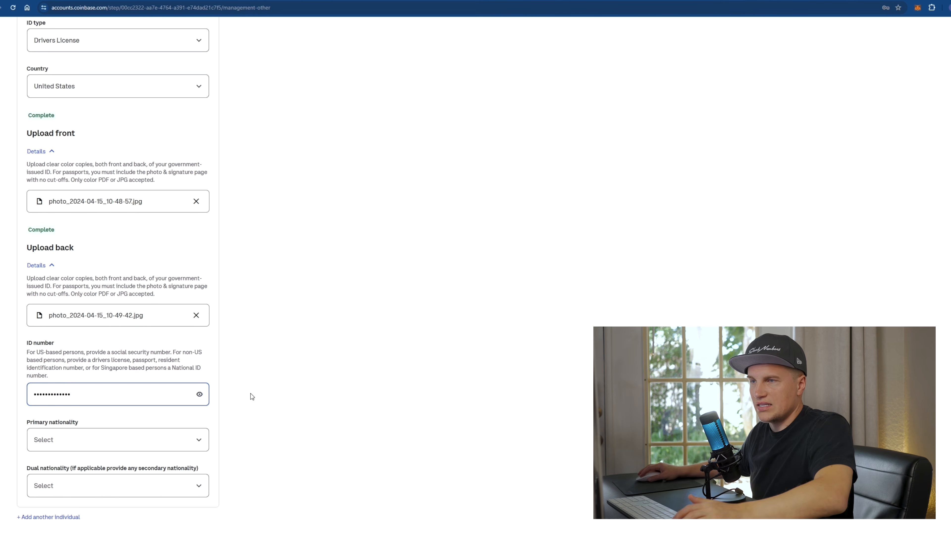
pyautogui.scroll(-1, 242, 397)
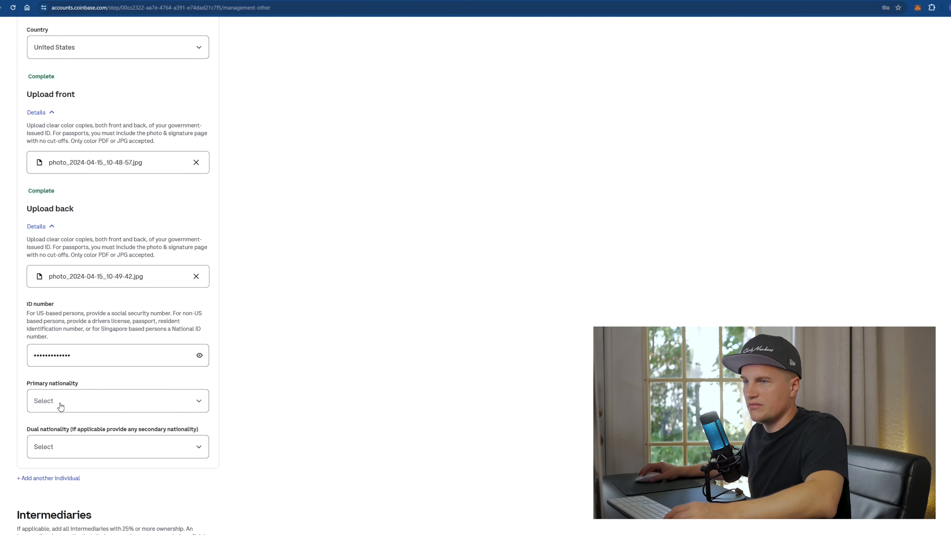
pyautogui.click(60, 404)
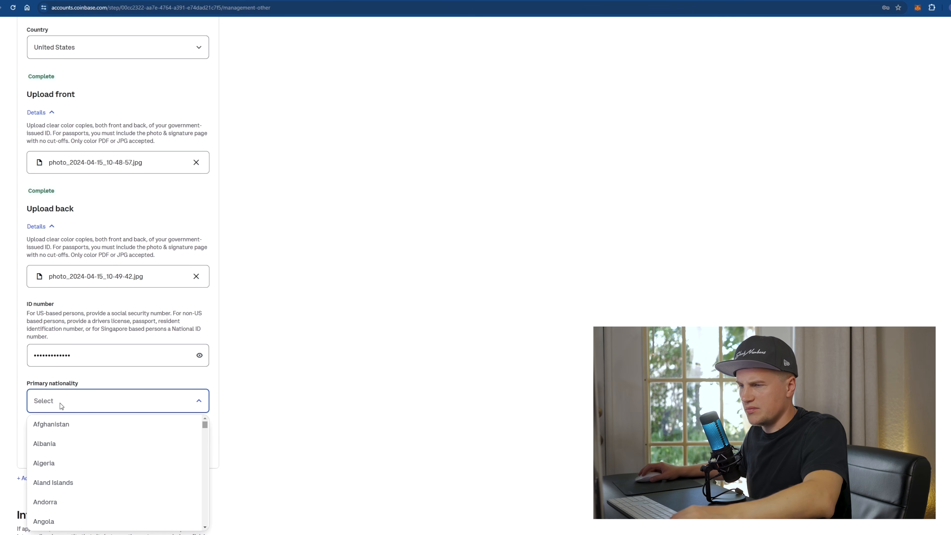
# Review the saved Management form and opt to answer the one remaining question now.
pyautogui.scroll(13, 253, 358)
pyautogui.scroll(9, 253, 357)
pyautogui.scroll(-20, 291, 314)
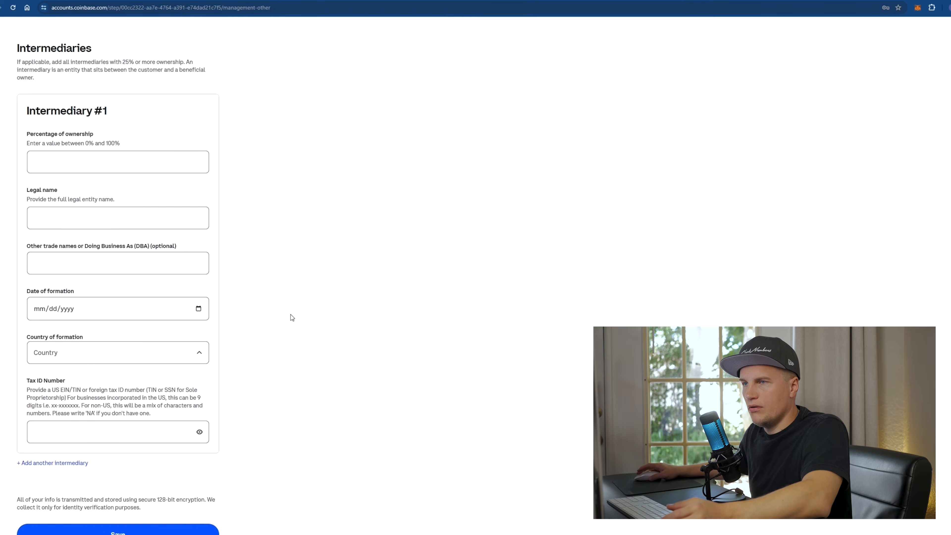
pyautogui.scroll(-1, 290, 315)
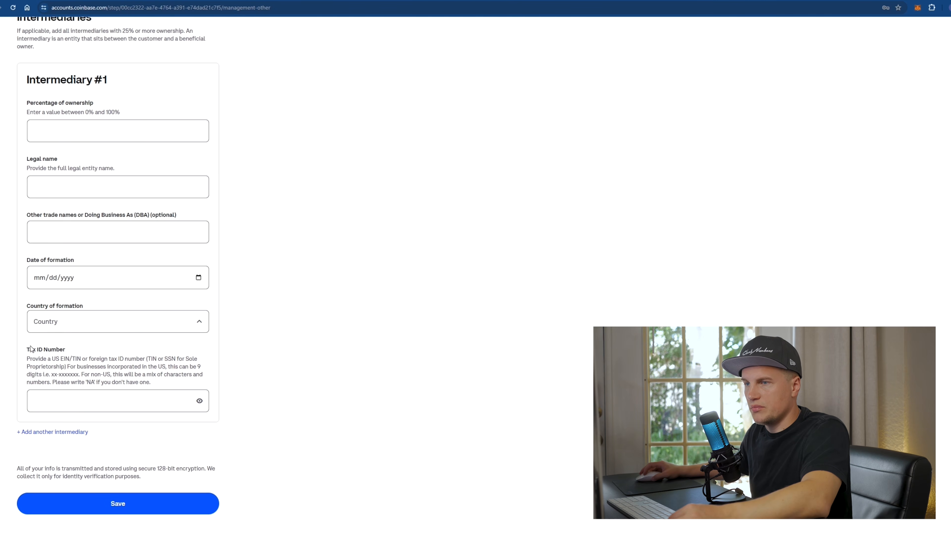
pyautogui.scroll(6, 43, 346)
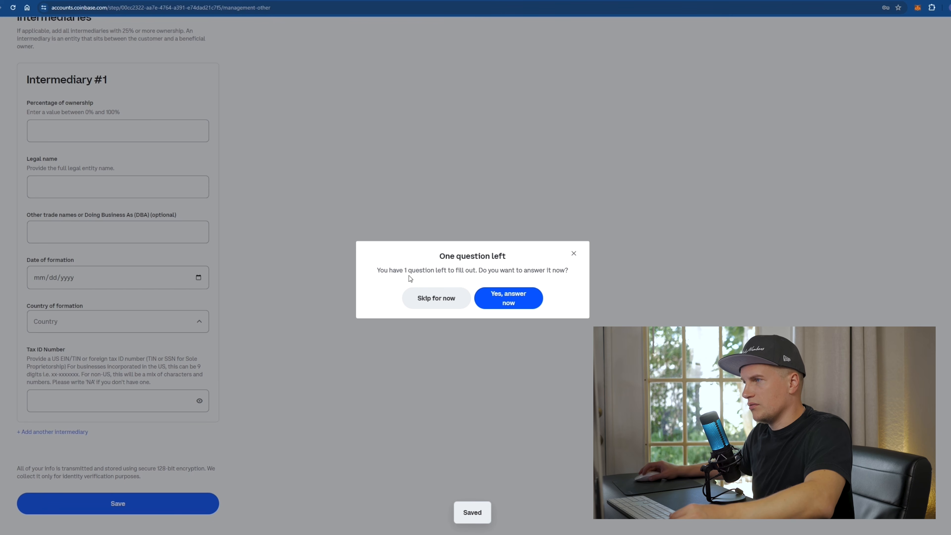
pyautogui.click(521, 299)
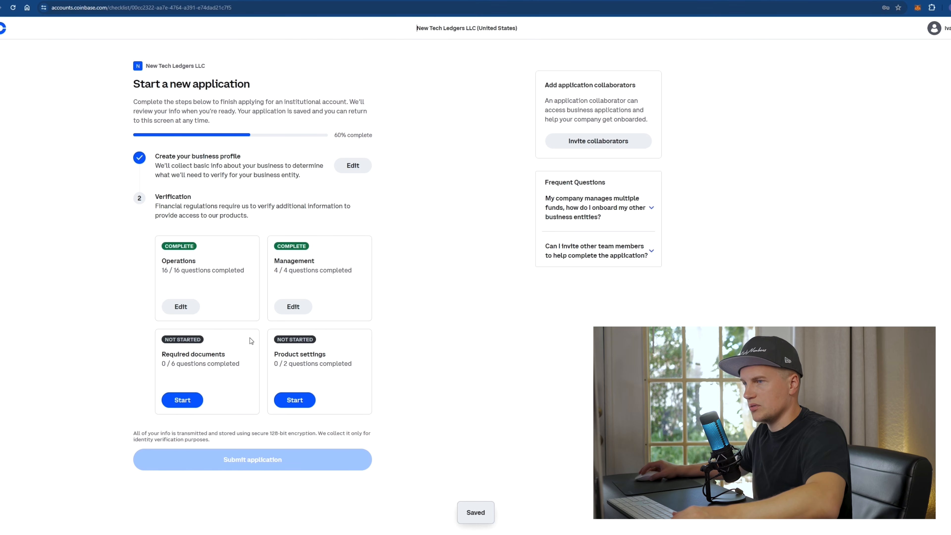
# Upload all six required documents, including a bank statement and the signed W-9, and save.
pyautogui.click(181, 395)
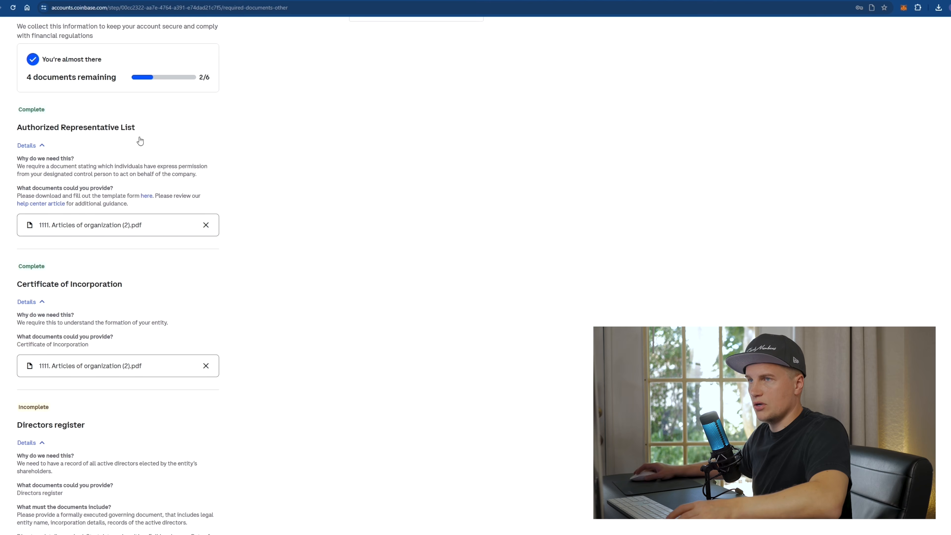
pyautogui.scroll(-4, 93, 285)
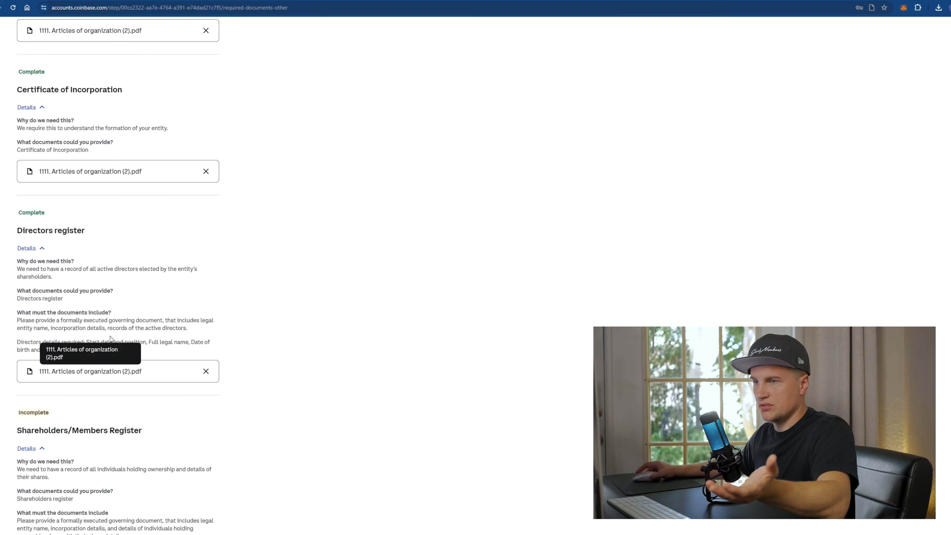
pyautogui.scroll(-2, 106, 329)
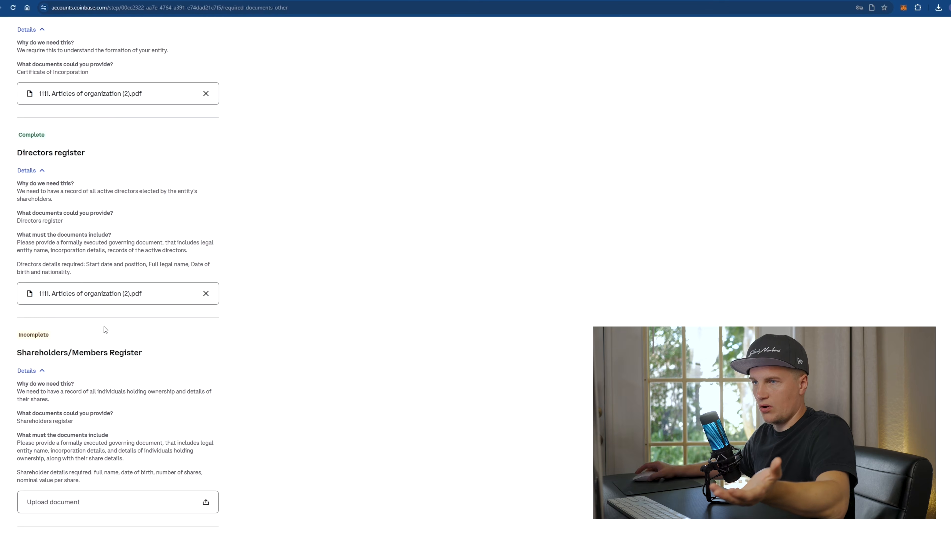
pyautogui.scroll(-2, 105, 330)
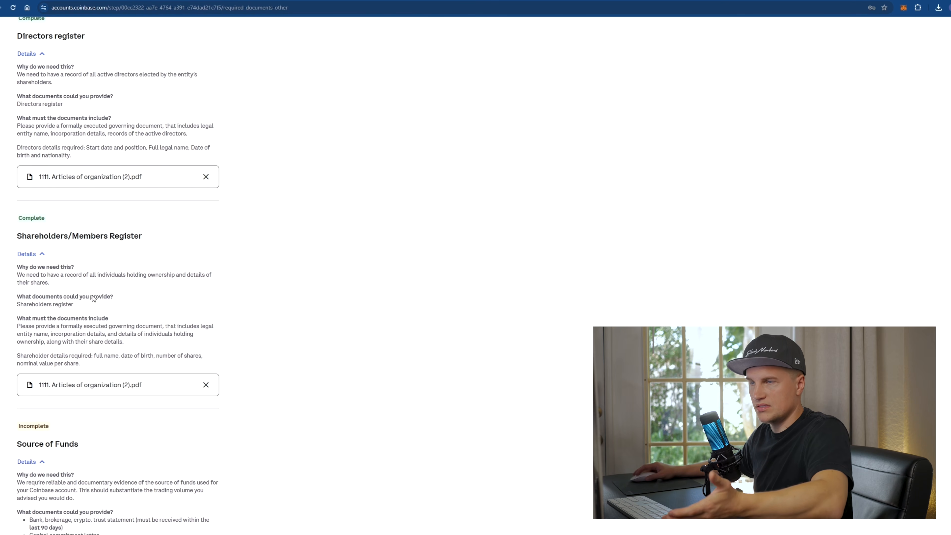
pyautogui.scroll(-4, 93, 298)
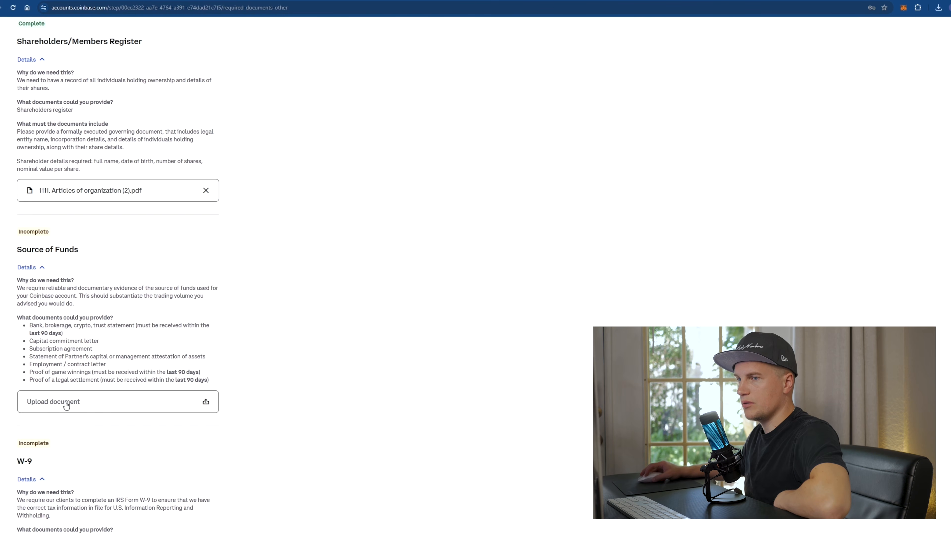
pyautogui.click(67, 405)
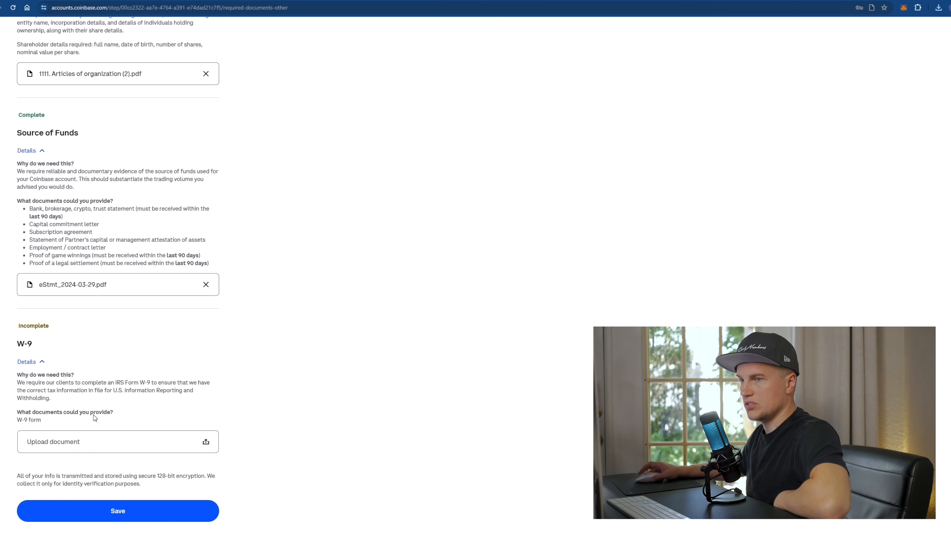
pyautogui.scroll(-1, 129, 388)
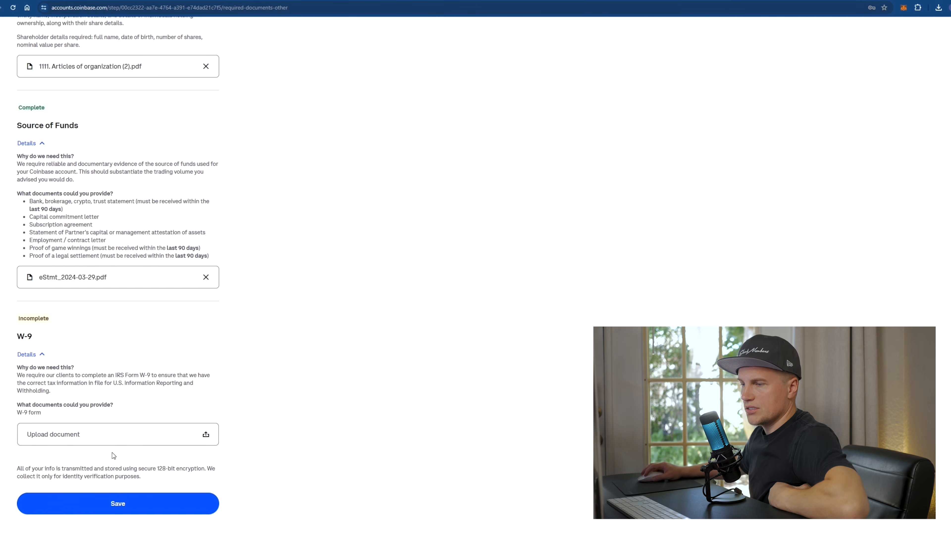
pyautogui.moveTo(119, 407); pyautogui.dragTo(90, 428)
pyautogui.click(210, 503)
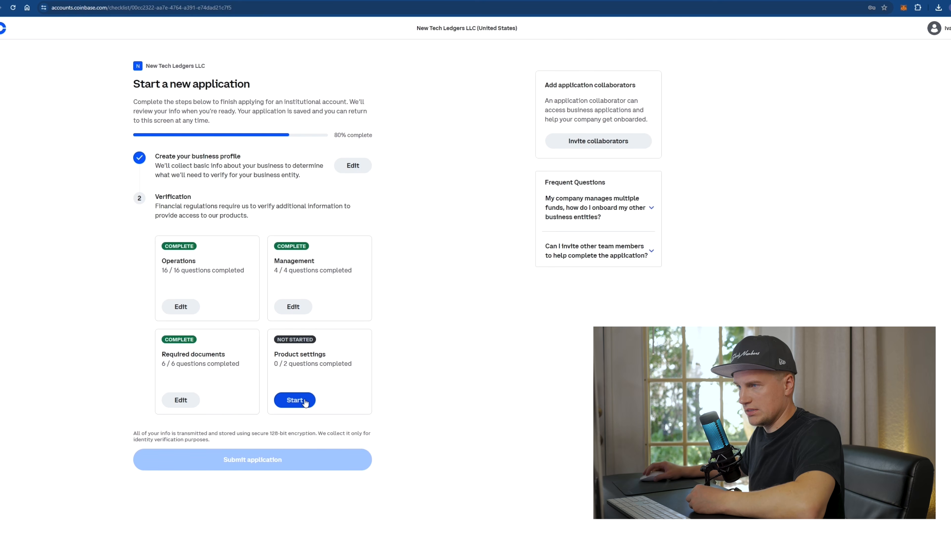
# Start Product settings and answer No to the team member needing a Yubikey.
pyautogui.click(304, 401)
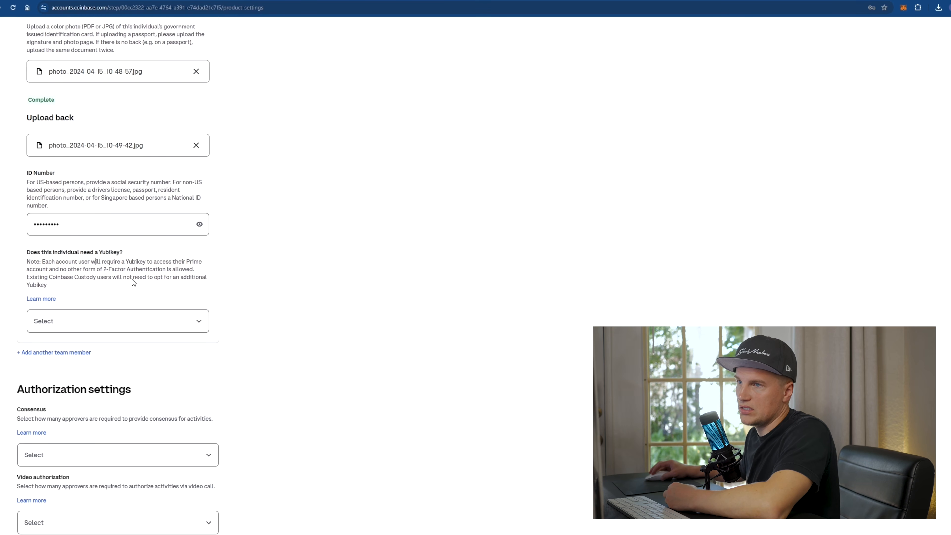
pyautogui.click(121, 321)
pyautogui.click(66, 361)
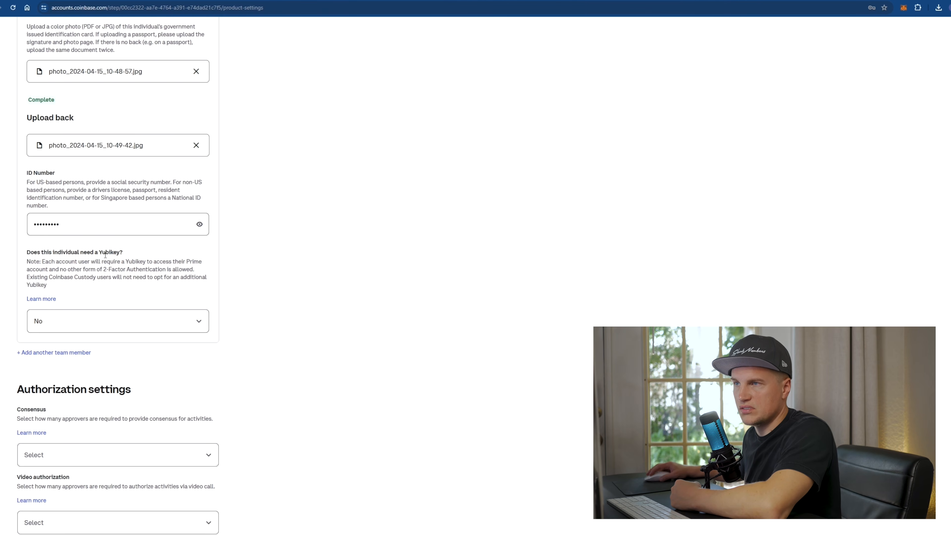
pyautogui.scroll(-2, 152, 285)
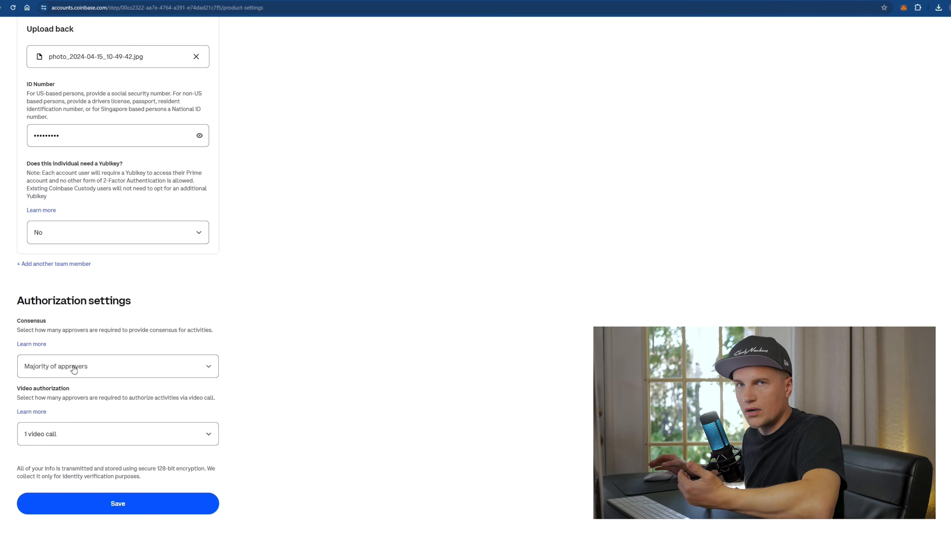
# Keep Majority of approvers for consensus and 1 video call for video authorization, then save.
pyautogui.click(74, 369)
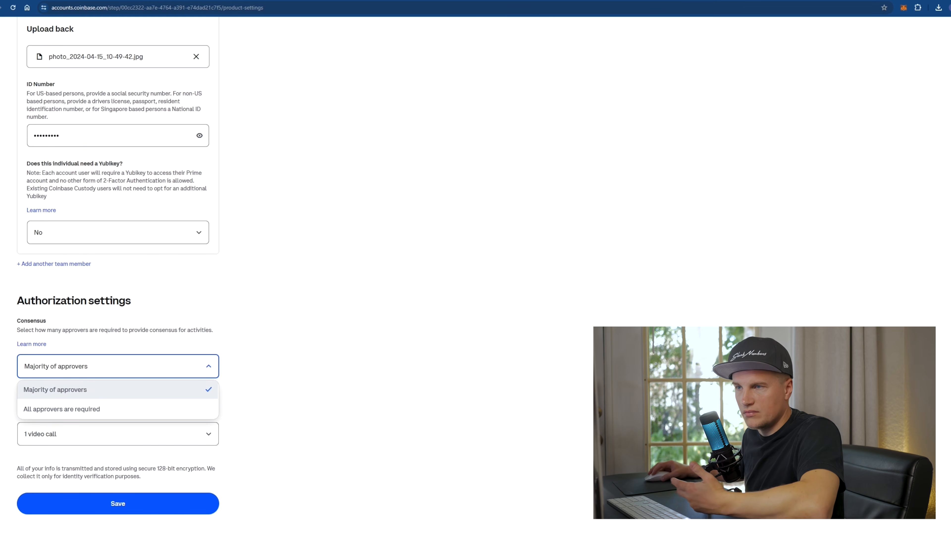
pyautogui.press('Escape')
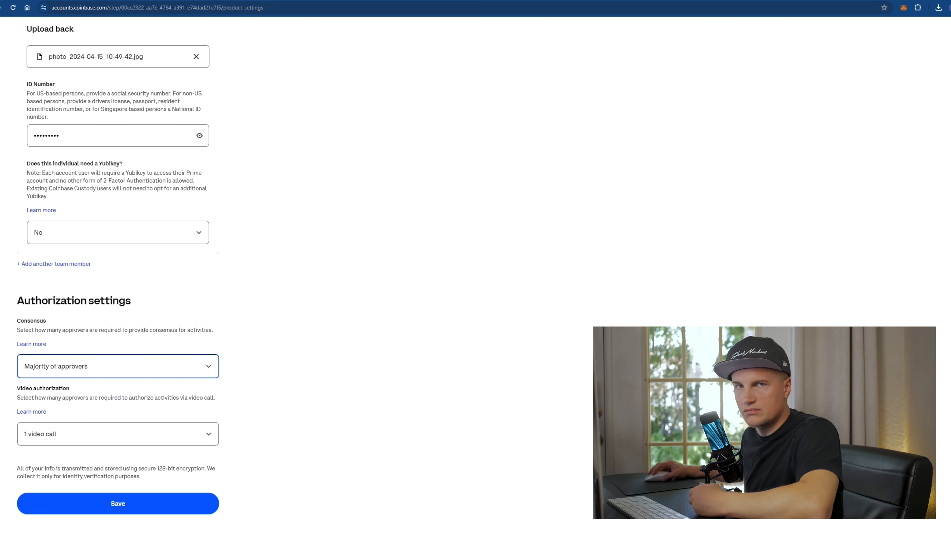
pyautogui.click(128, 429)
pyautogui.click(335, 413)
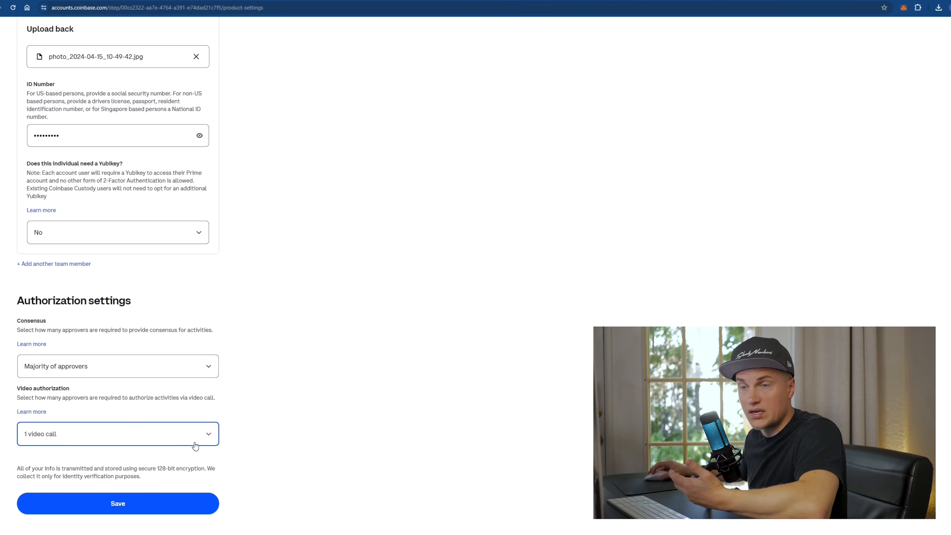
pyautogui.click(145, 505)
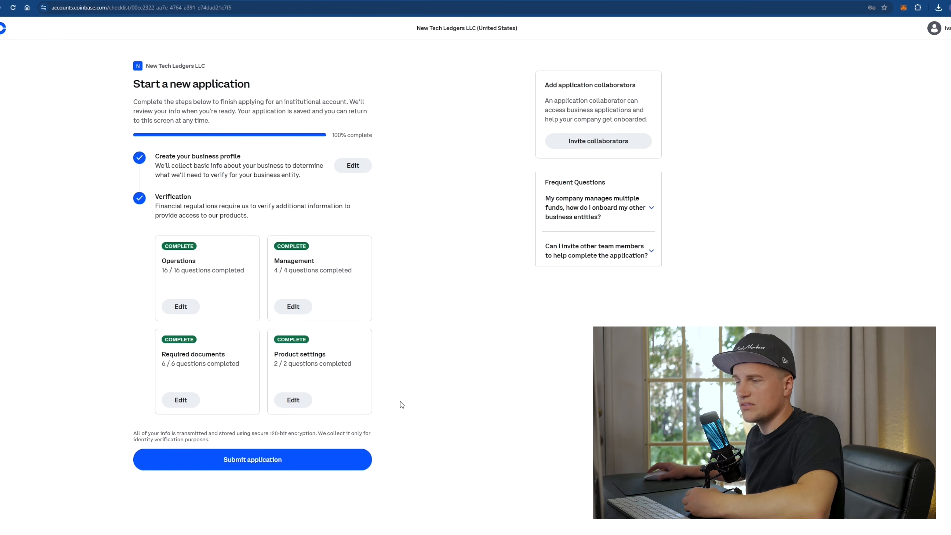
# Submit the 100% complete New Tech Ledgers LLC application.
pyautogui.click(276, 462)
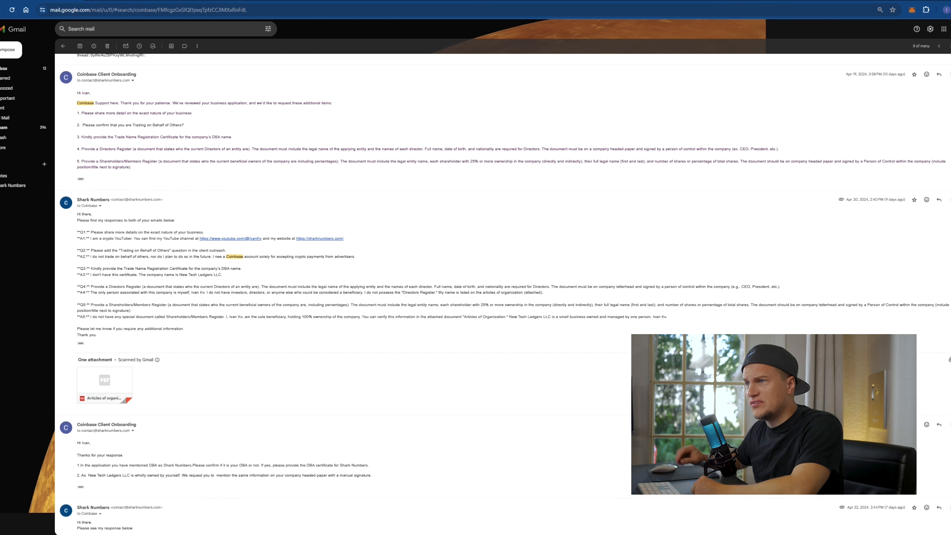
pyautogui.scroll(10, 291, 168)
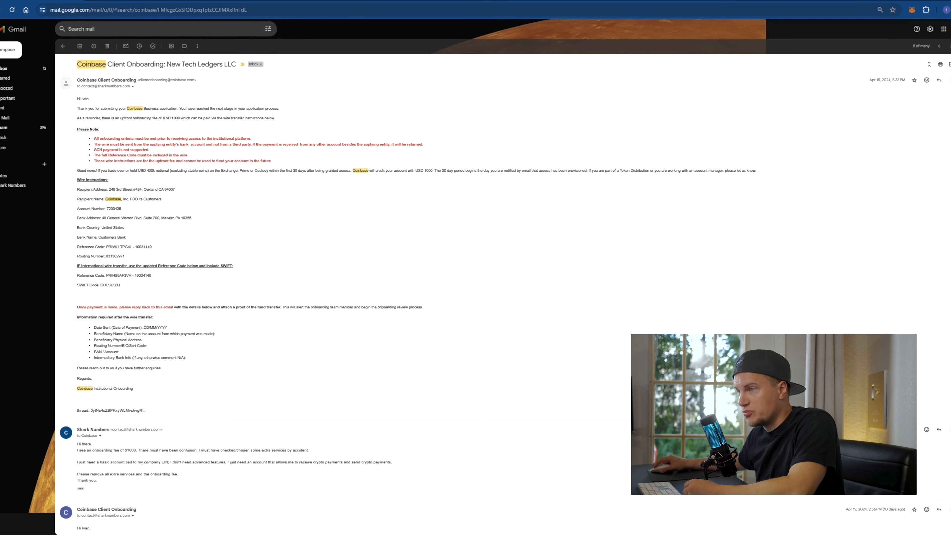
pyautogui.scroll(-5, 232, 262)
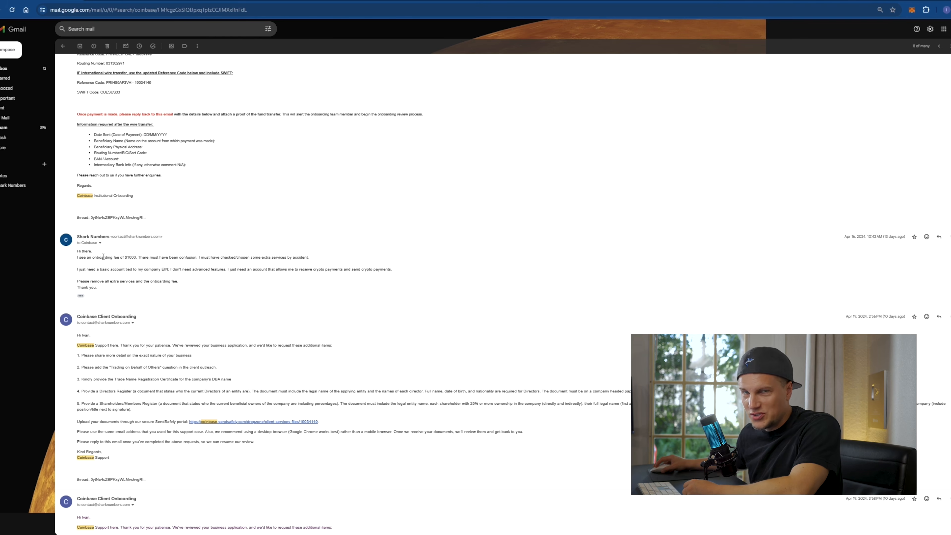
pyautogui.scroll(-2, 199, 221)
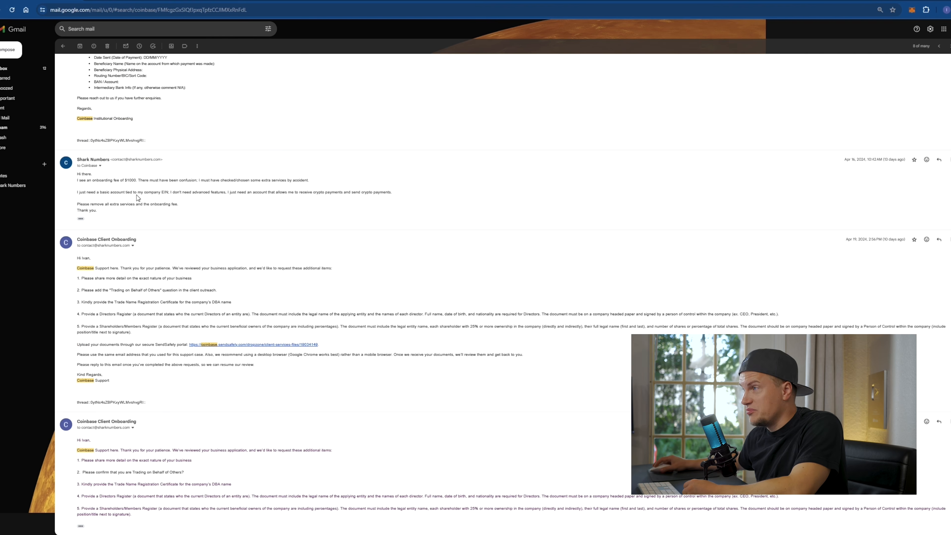
pyautogui.scroll(-1, 172, 182)
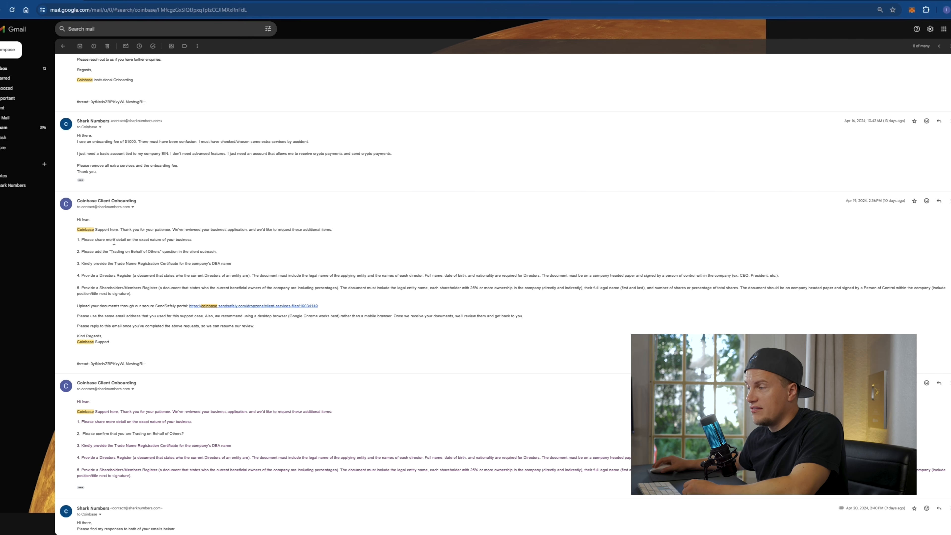
pyautogui.scroll(-2, 124, 303)
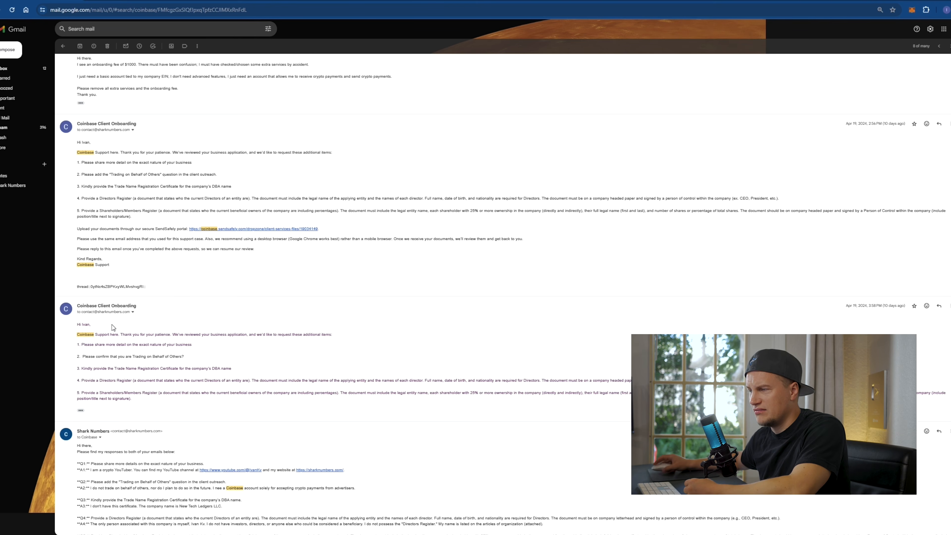
pyautogui.scroll(-1, 118, 324)
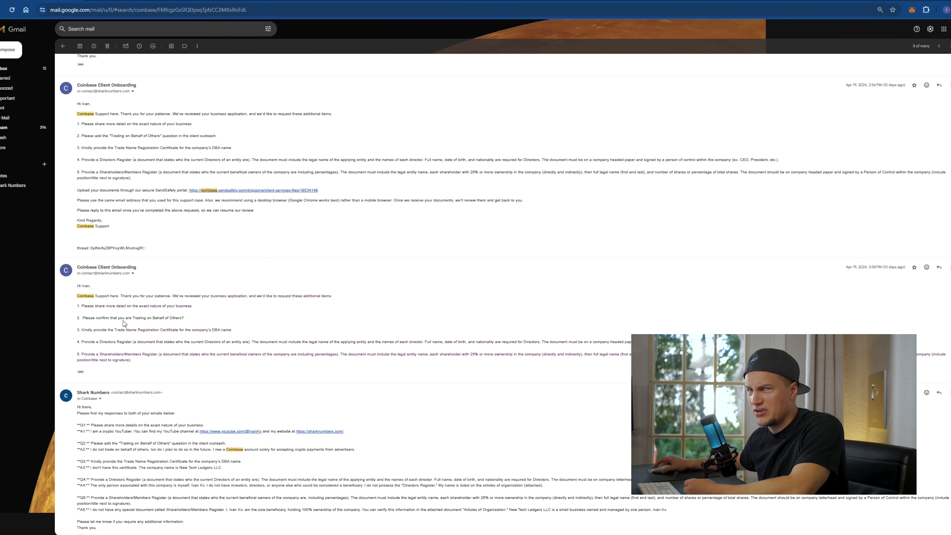
pyautogui.scroll(-6, 124, 321)
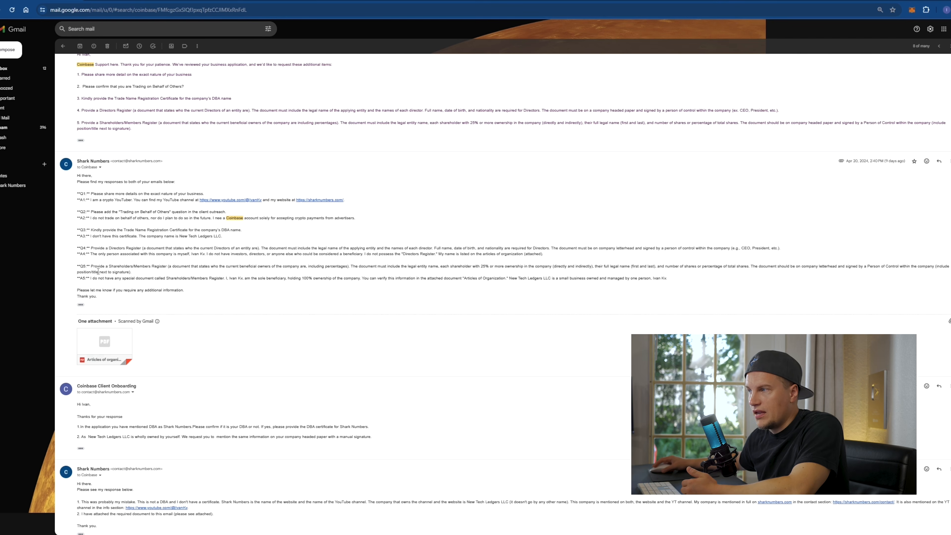
pyautogui.scroll(-4, 108, 246)
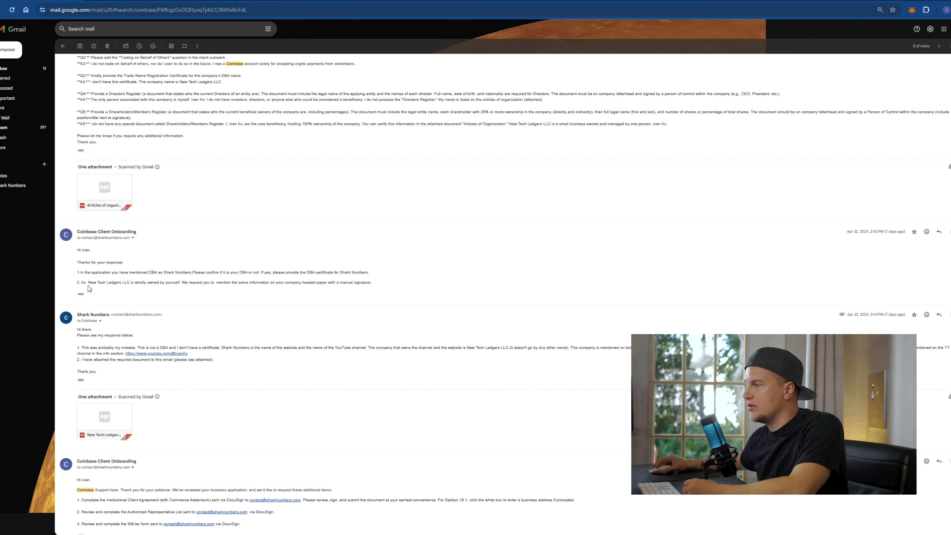
pyautogui.scroll(-1, 131, 290)
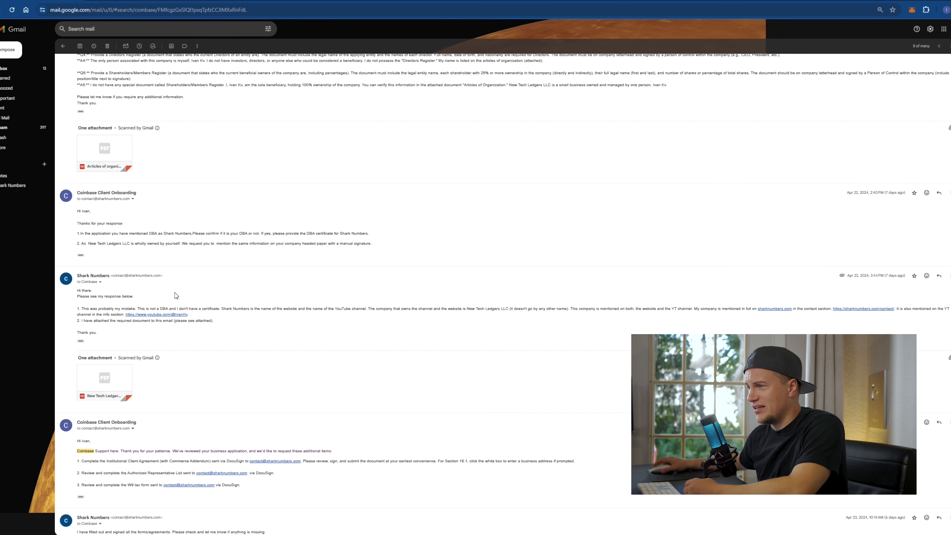
pyautogui.scroll(-2, 174, 293)
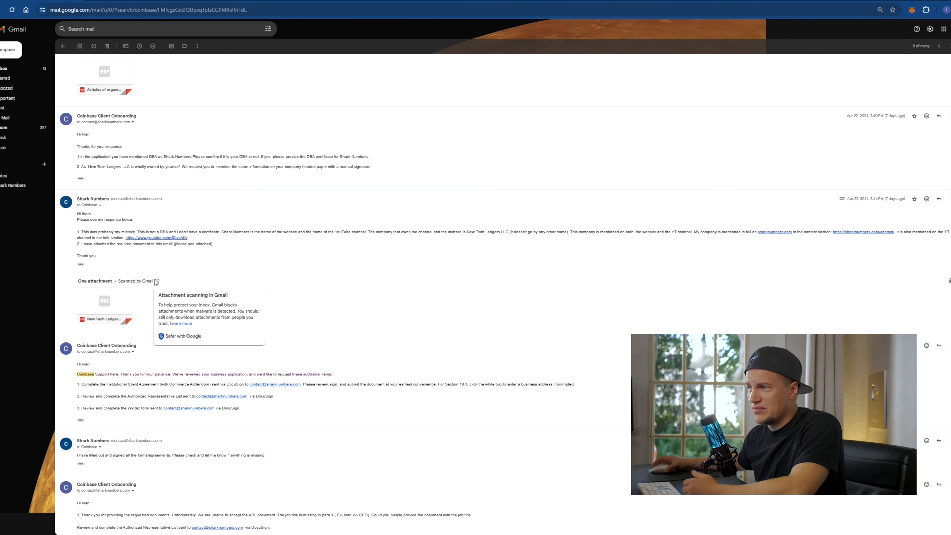
pyautogui.scroll(-3, 157, 280)
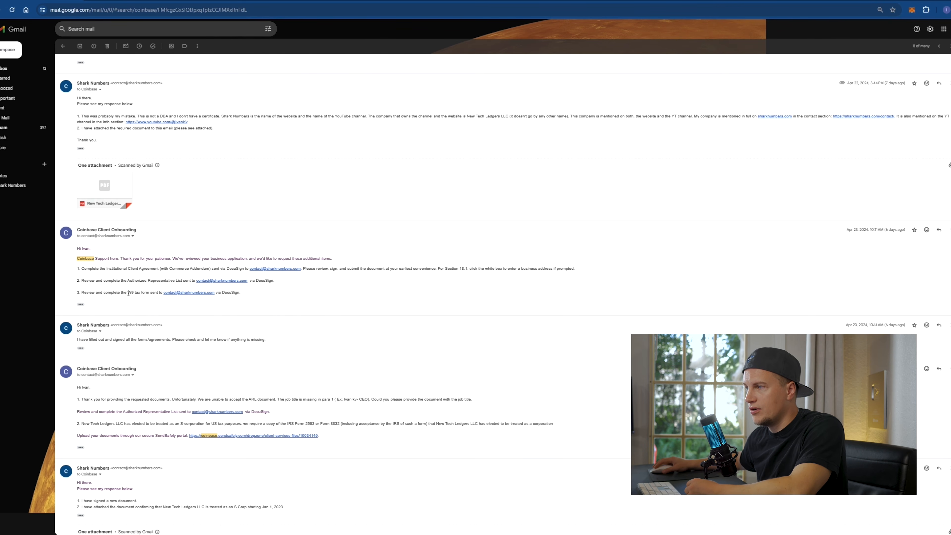
pyautogui.scroll(-2, 112, 276)
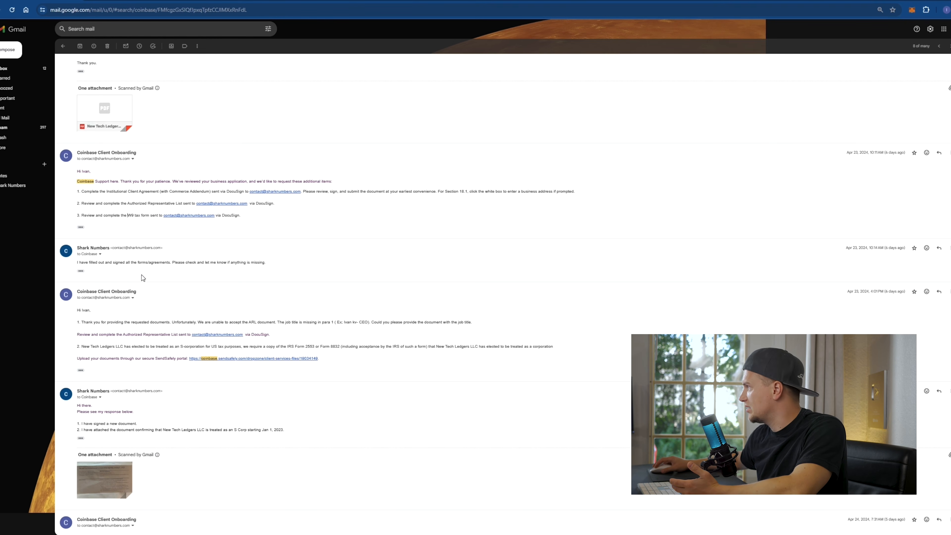
pyautogui.scroll(-2, 142, 277)
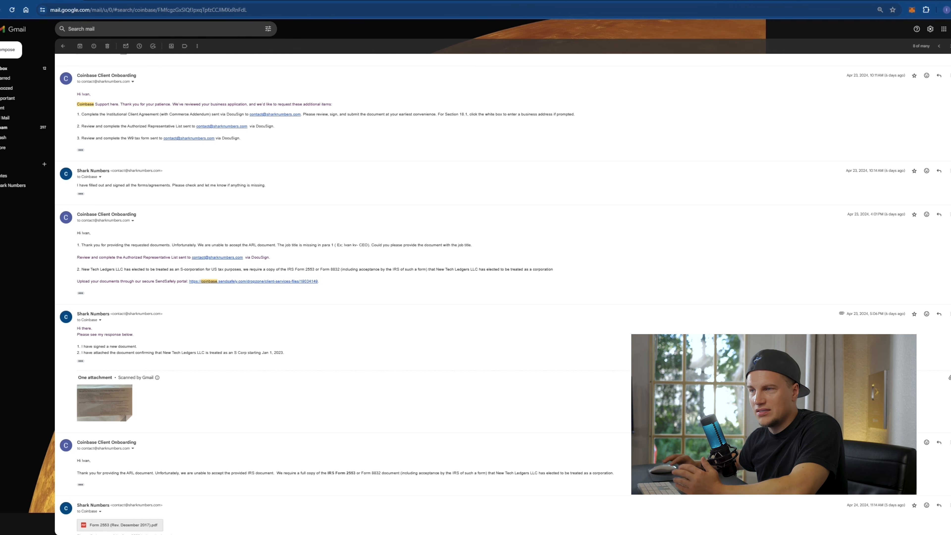
pyautogui.scroll(-5, 224, 315)
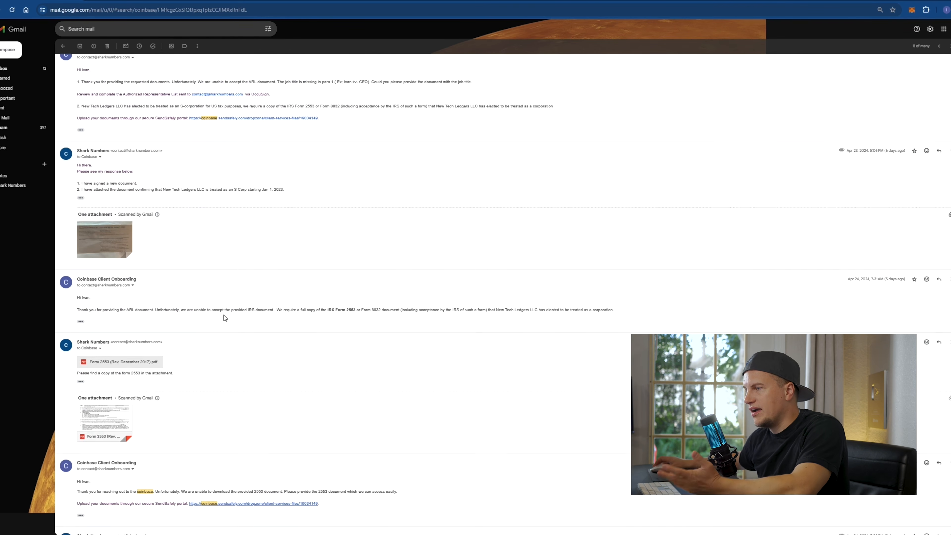
pyautogui.scroll(-1, 153, 258)
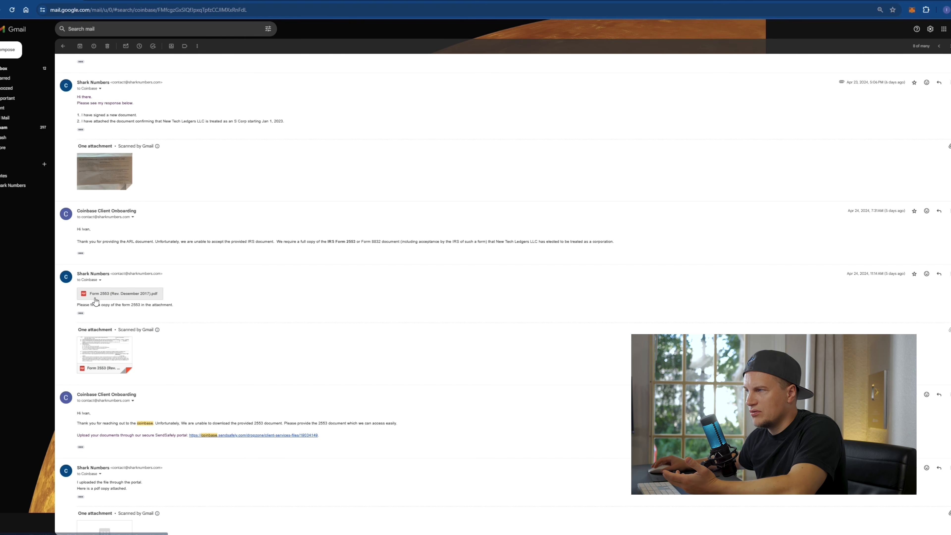
pyautogui.scroll(-2, 97, 302)
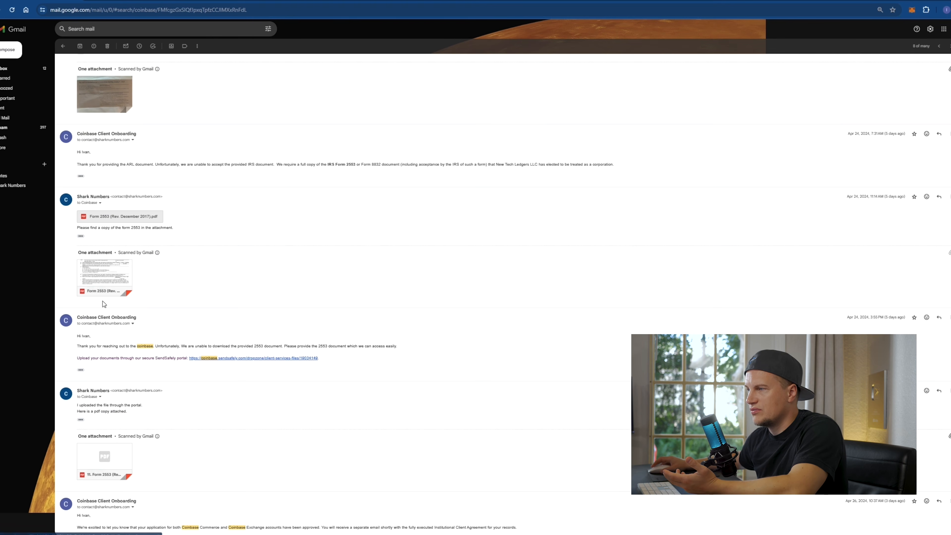
# Scroll down the Gmail thread to Coinbase's approval email listing the three setup steps.
pyautogui.scroll(-2, 104, 304)
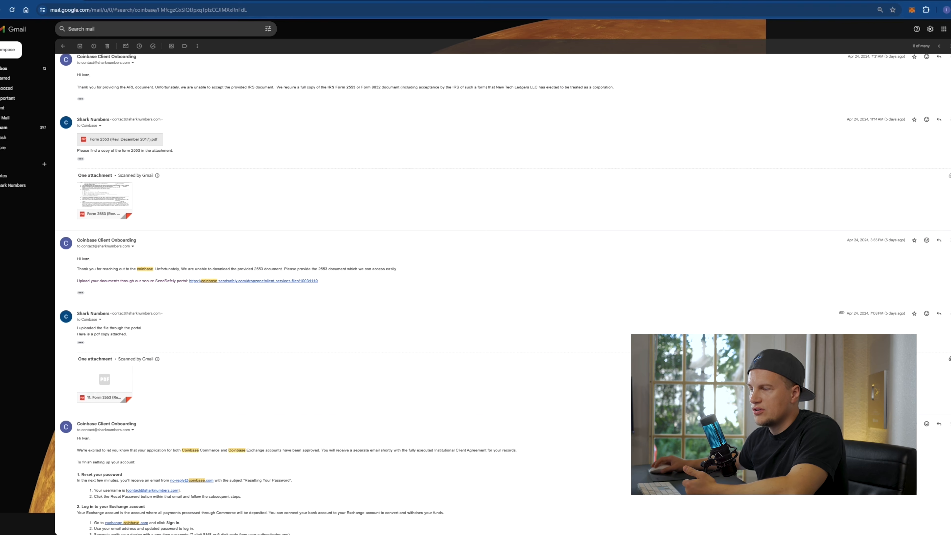
pyautogui.scroll(-3, 167, 347)
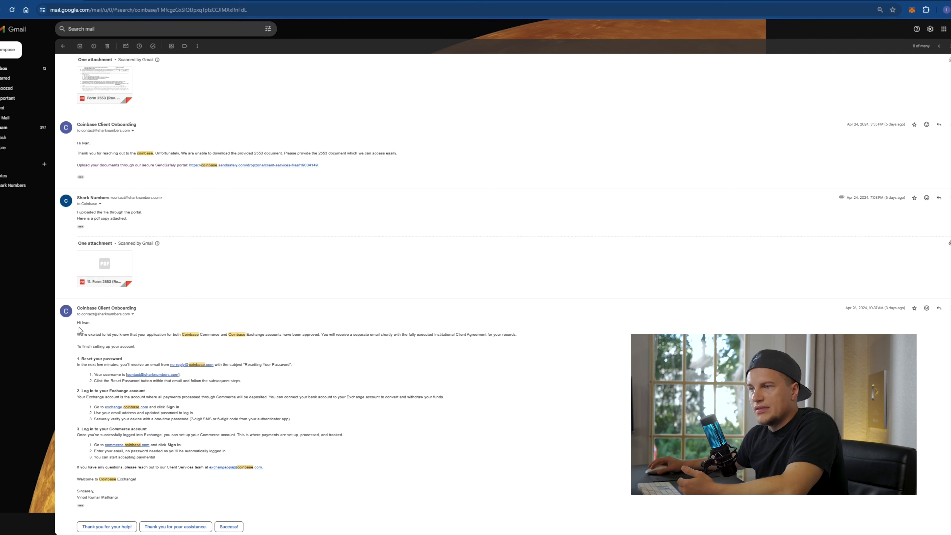
pyautogui.scroll(-2, 79, 327)
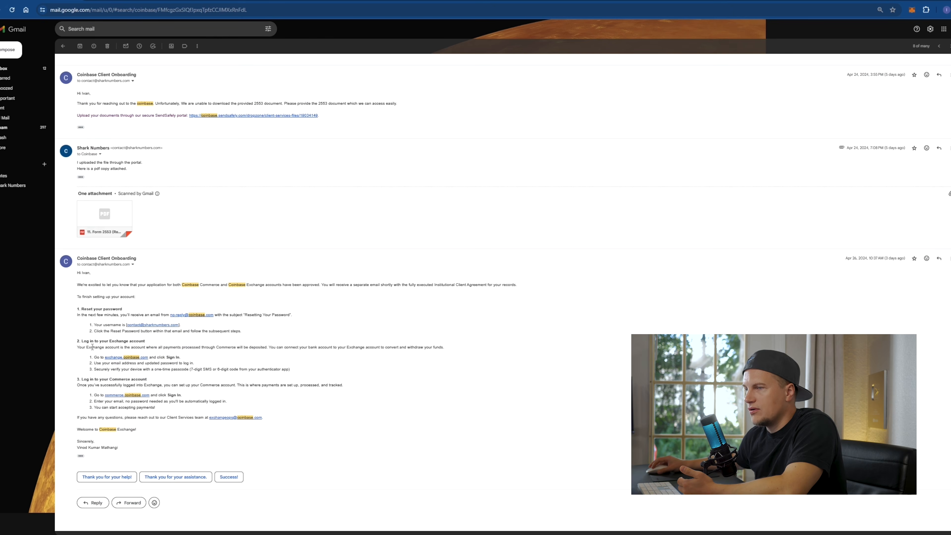